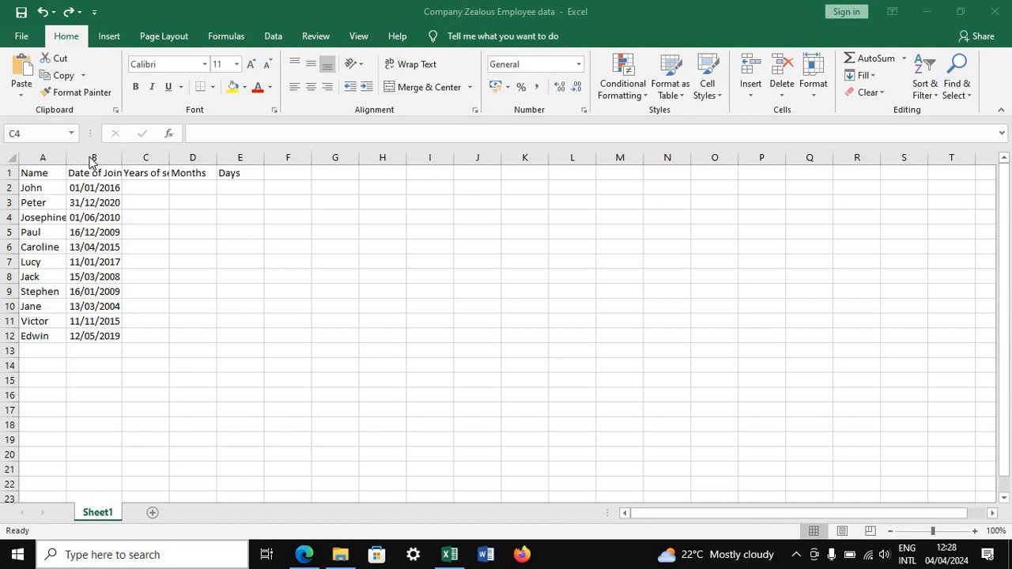
Format the Date of Joining column B as Date with the *14/03/2012 type and the English (United Kingdom) locale.
left_click(89, 154)
left_click(89, 155)
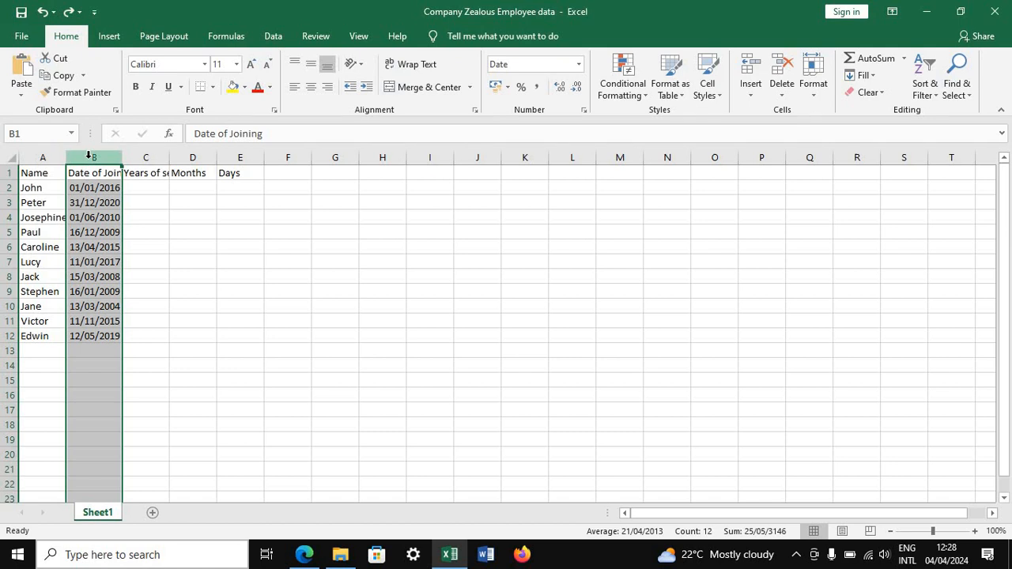
right_click(89, 156)
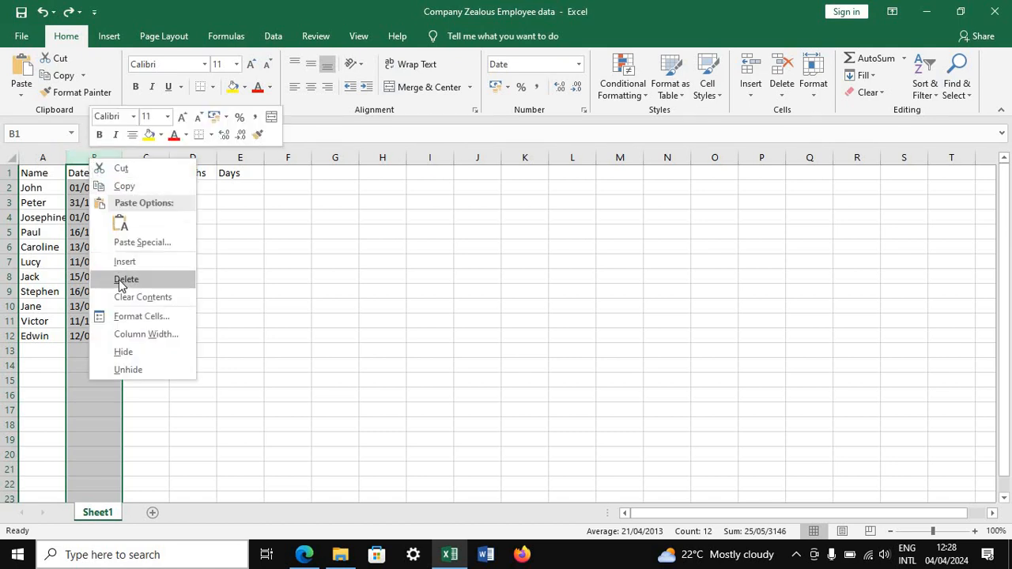
left_click(127, 318)
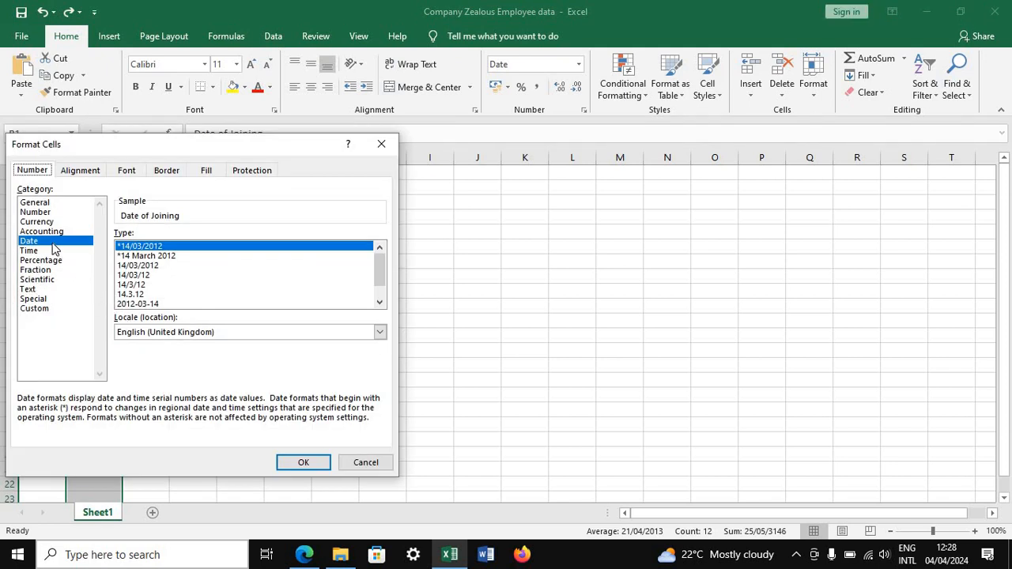
left_click(281, 465)
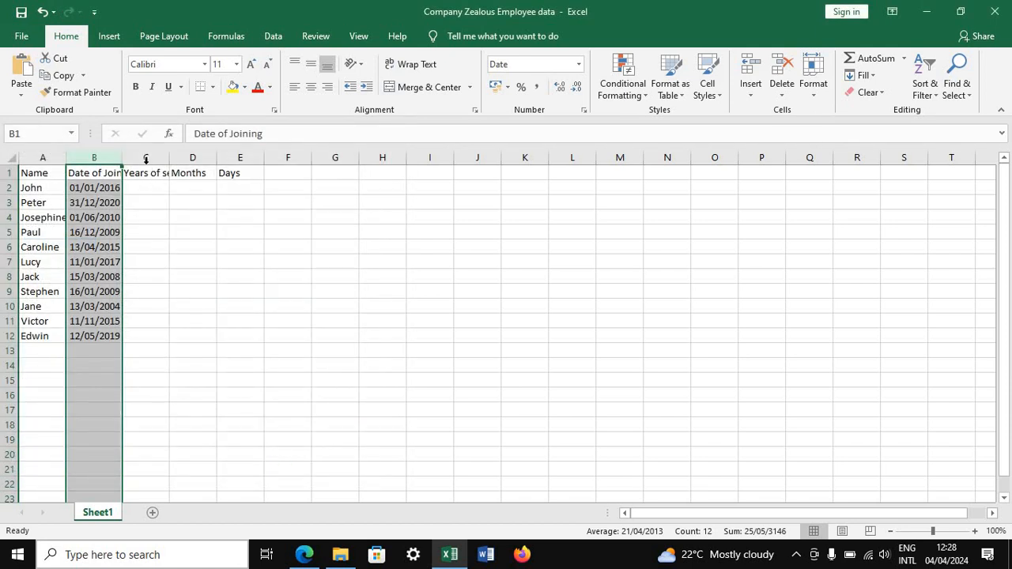
Format the Years of service column C as Number with 0 decimal places.
left_click(145, 160)
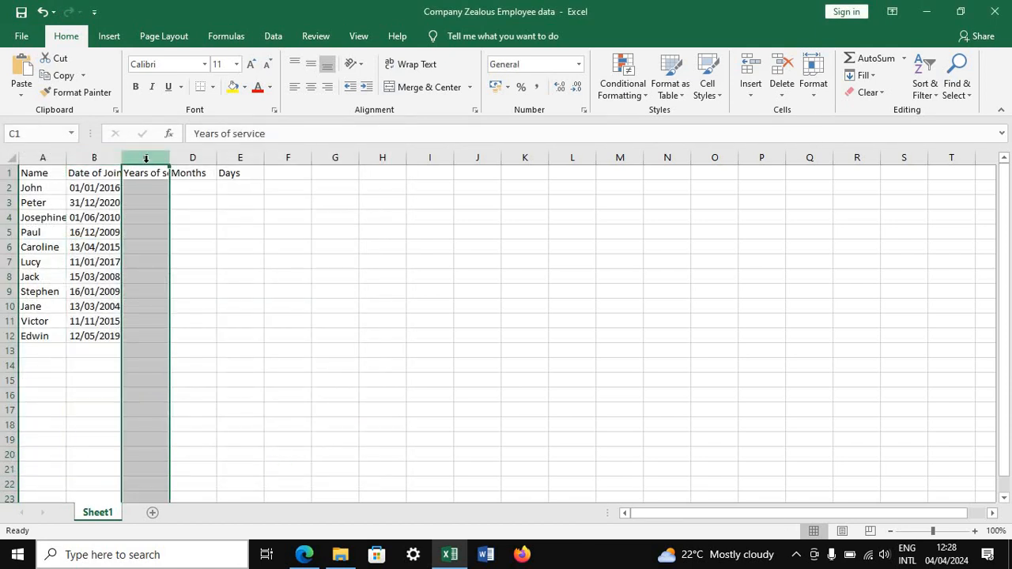
left_click(195, 171)
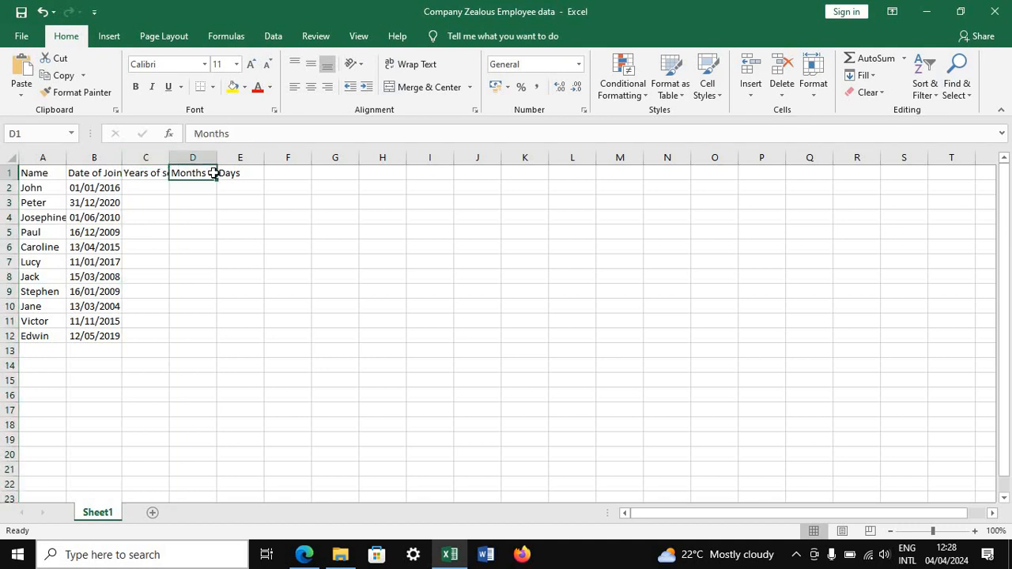
left_click(223, 172)
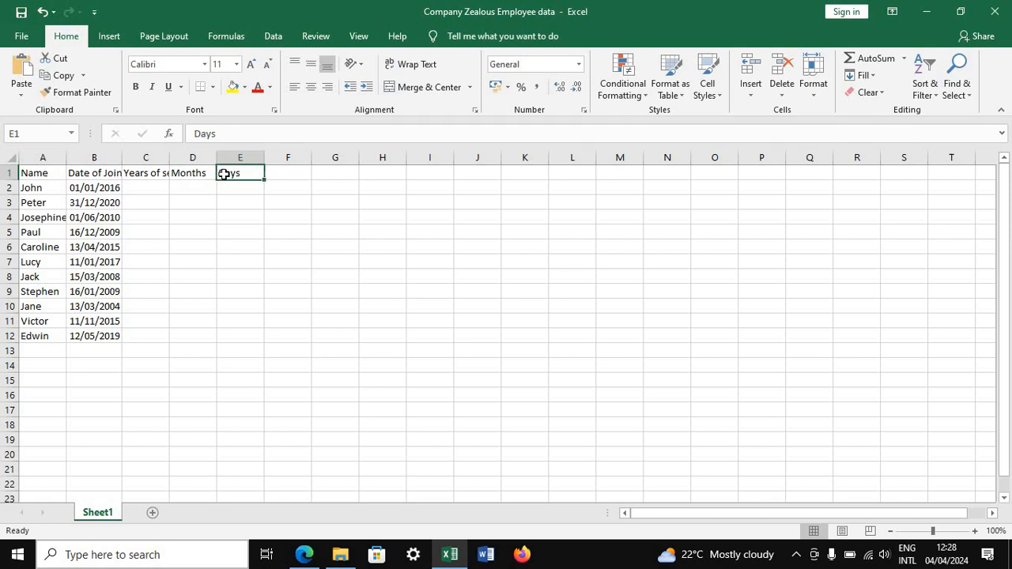
left_click(146, 169)
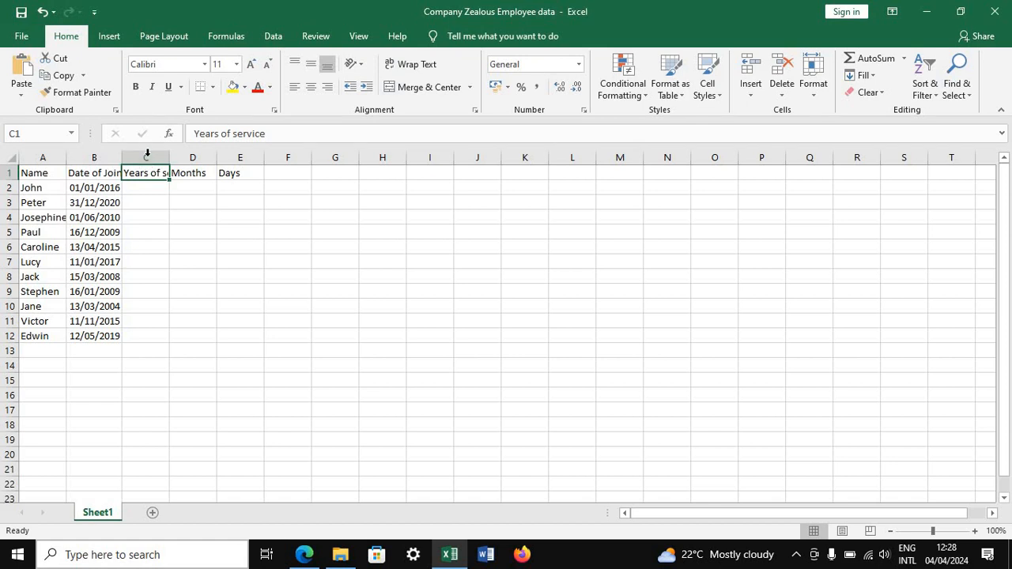
left_click(146, 157)
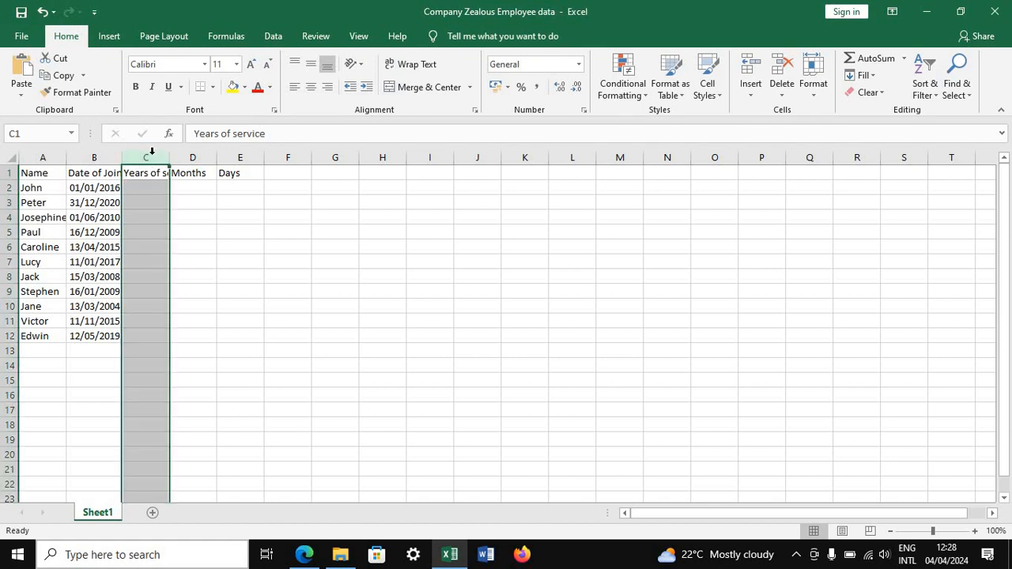
right_click(148, 157)
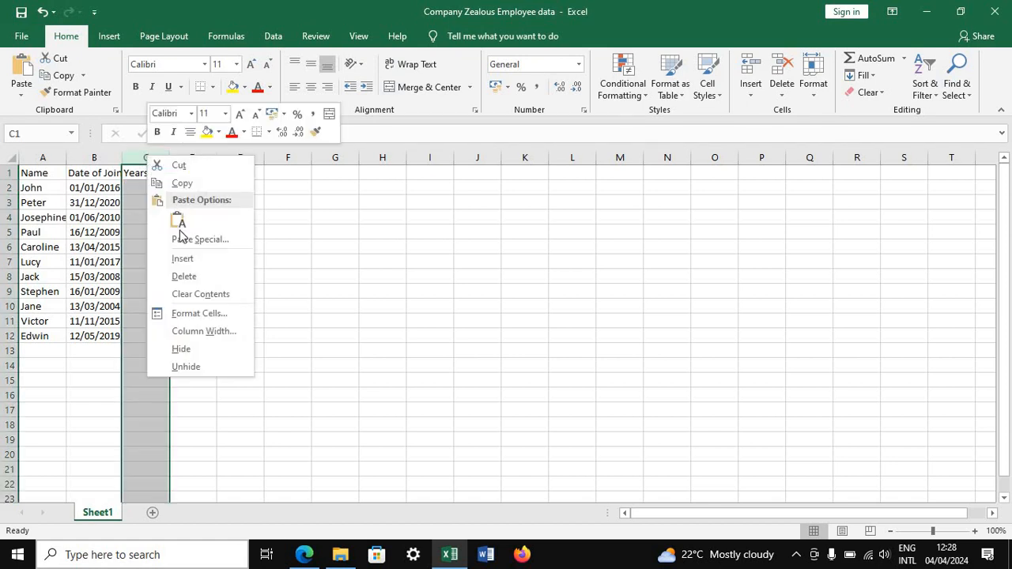
left_click(192, 314)
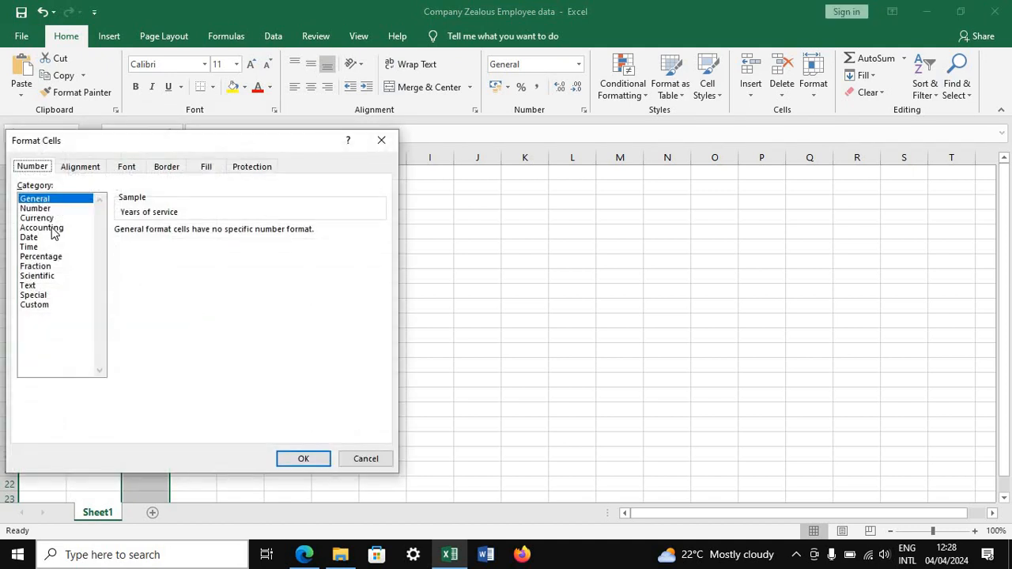
left_click(36, 207)
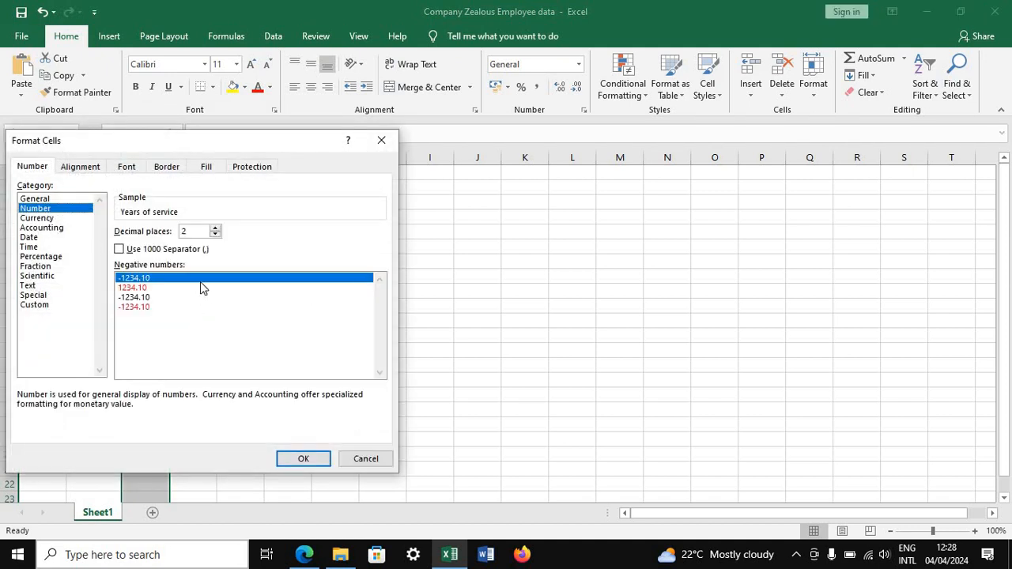
left_click(215, 234)
left_click(214, 234)
left_click(295, 461)
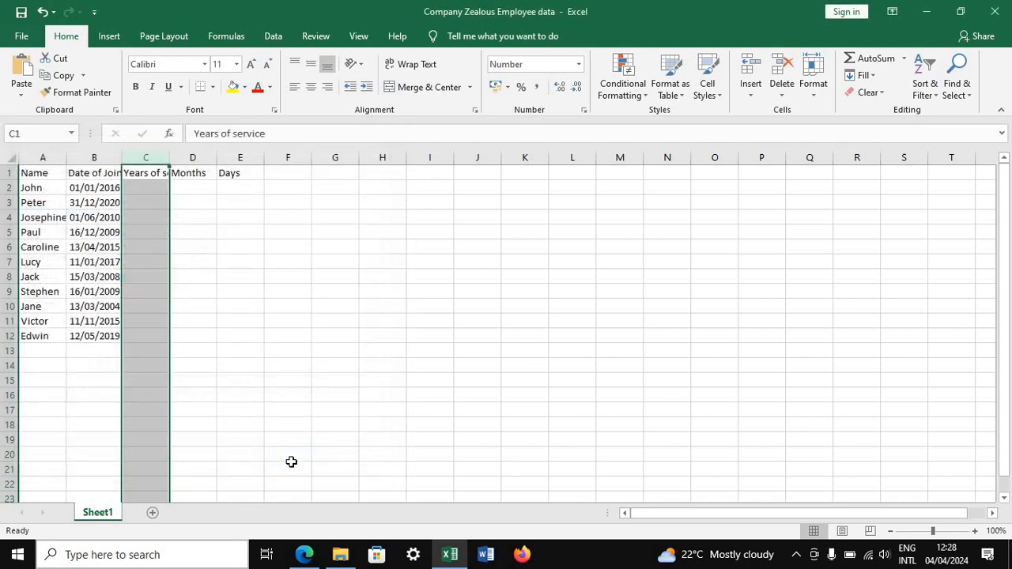
Format the Months column D as Number with 0 decimal places.
left_click(195, 157)
right_click(197, 159)
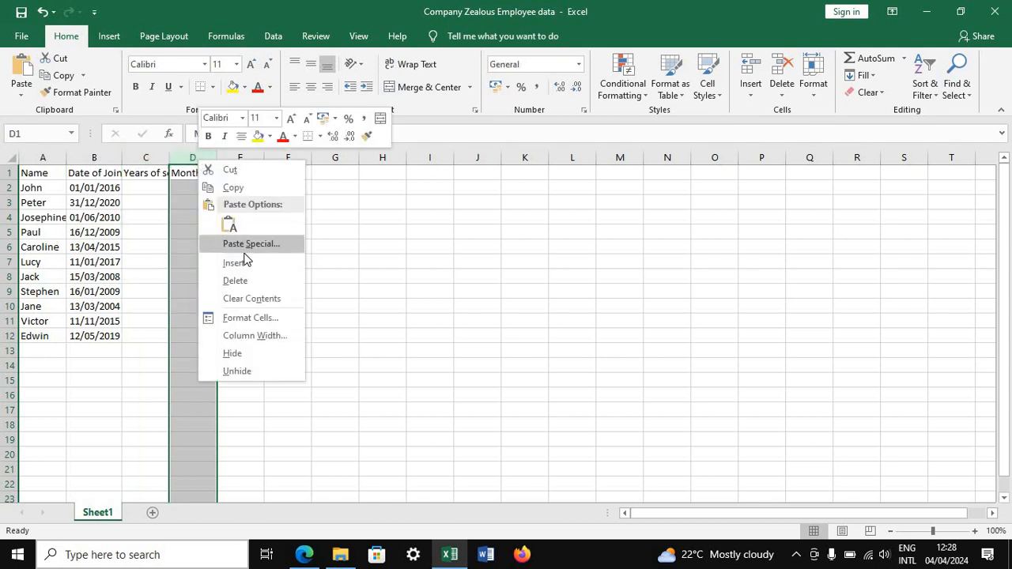
left_click(249, 317)
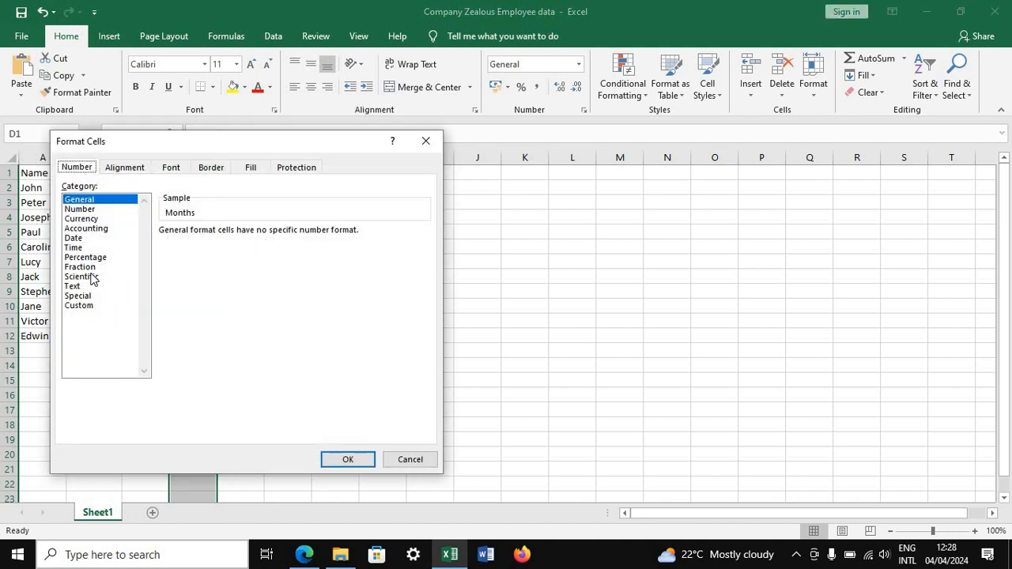
left_click(87, 209)
left_click(259, 236)
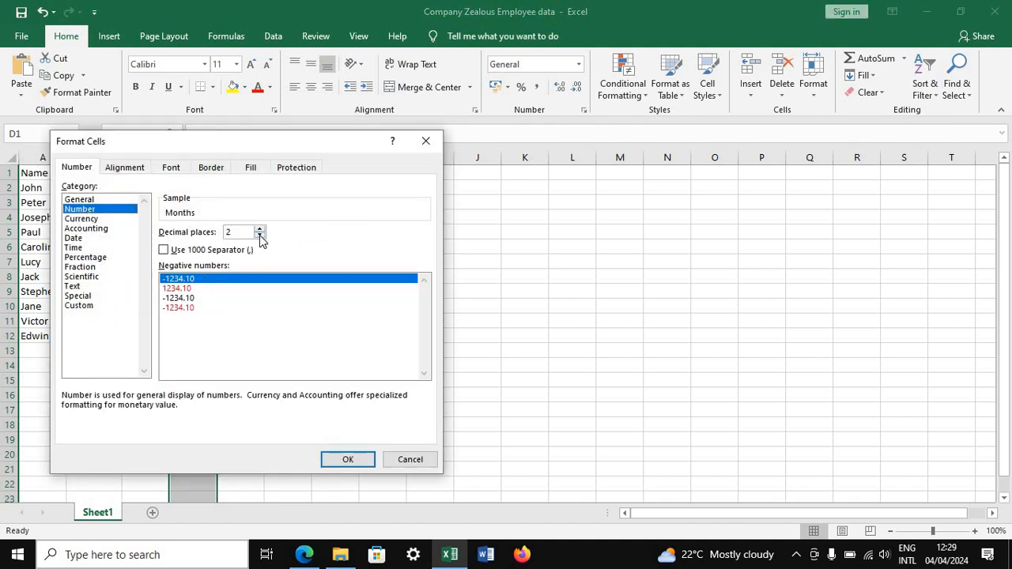
left_click(260, 235)
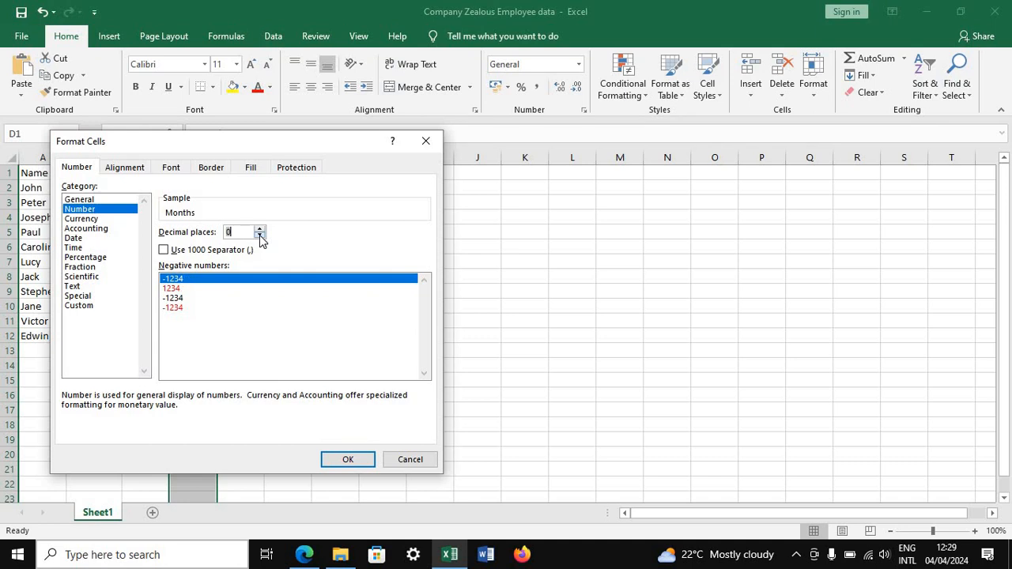
left_click(334, 461)
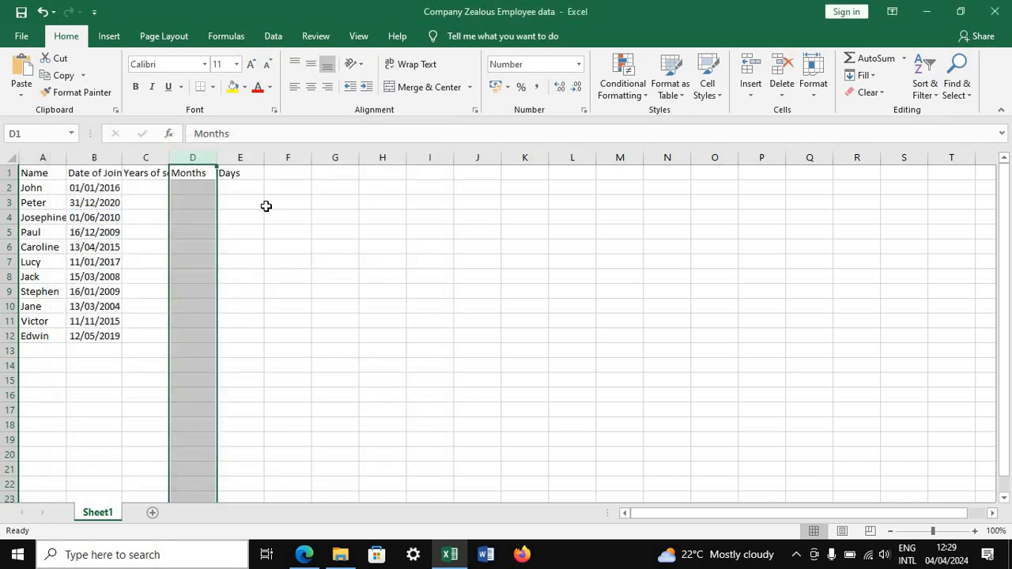
Format the Days column E as Number with 0 decimal places.
left_click(239, 158)
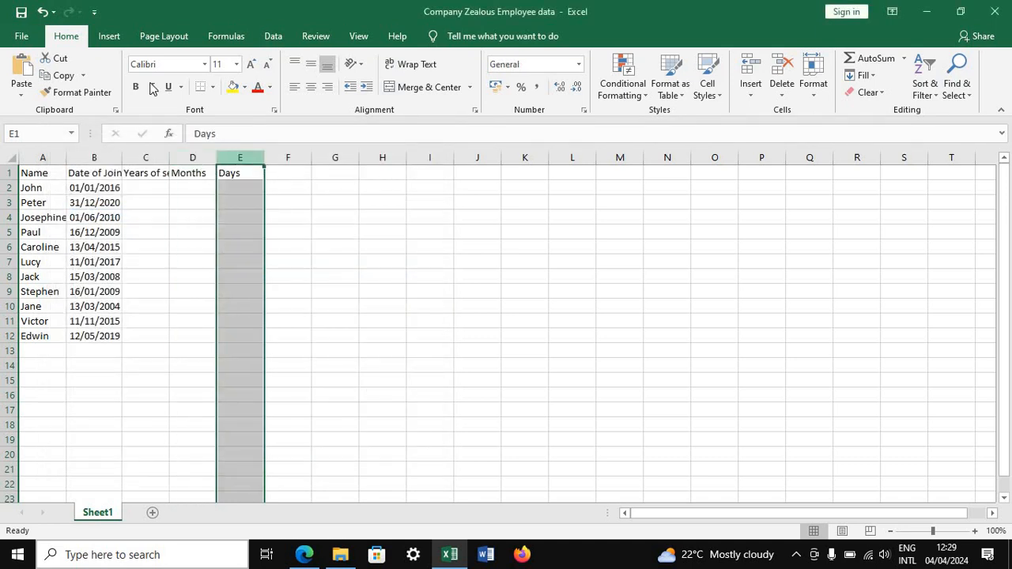
right_click(240, 158)
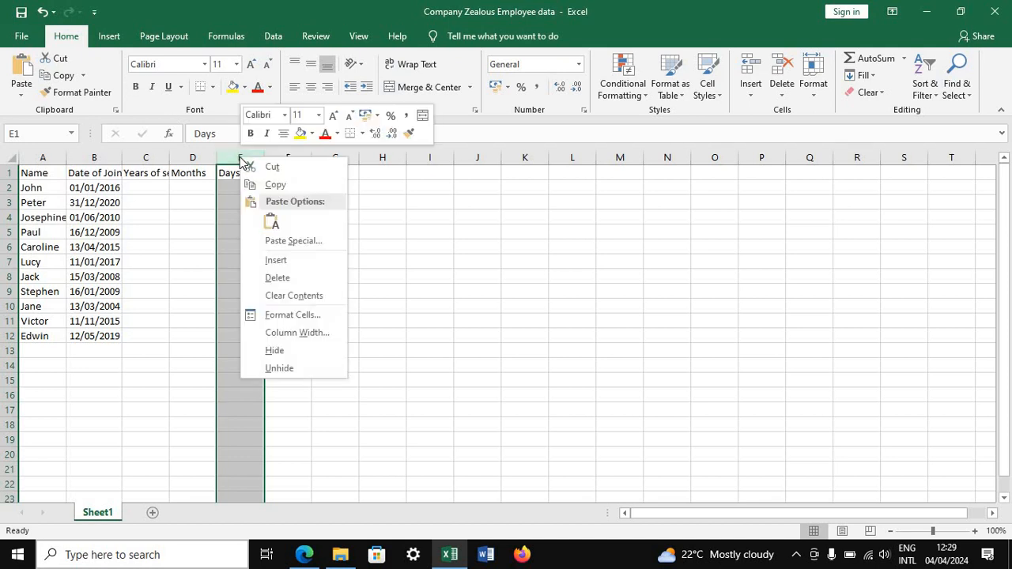
left_click(286, 314)
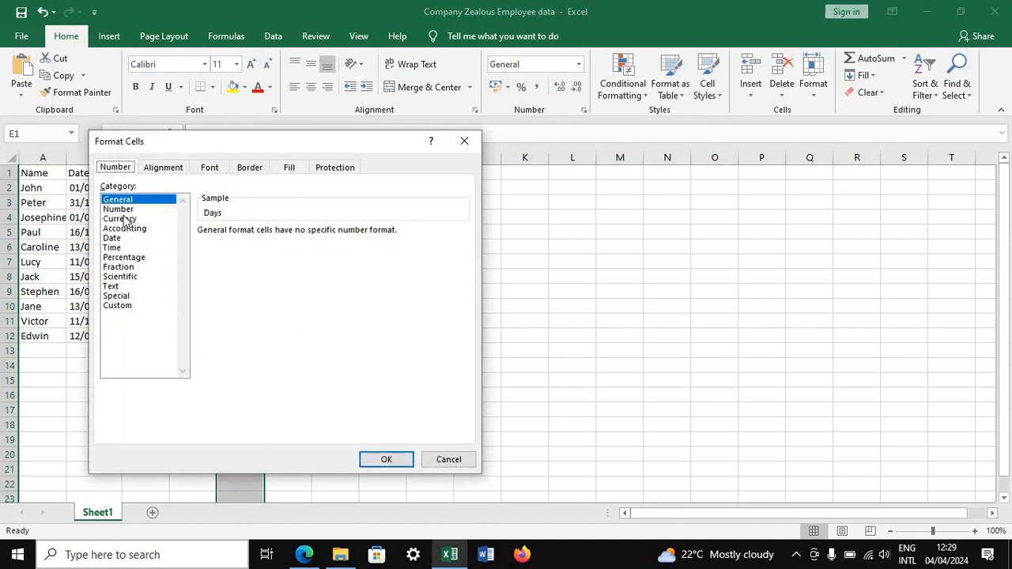
left_click(120, 208)
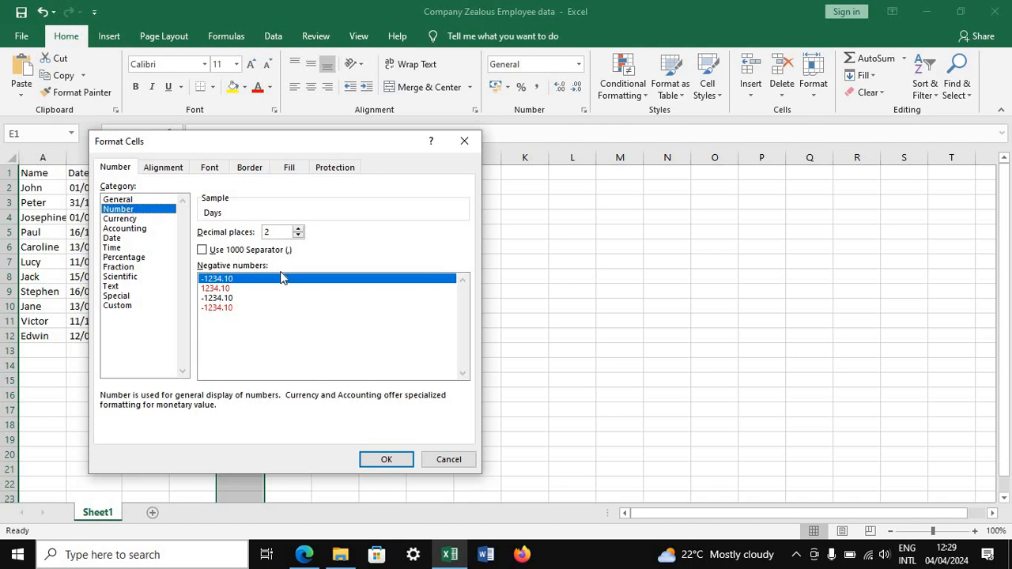
double_click(297, 236)
left_click(383, 460)
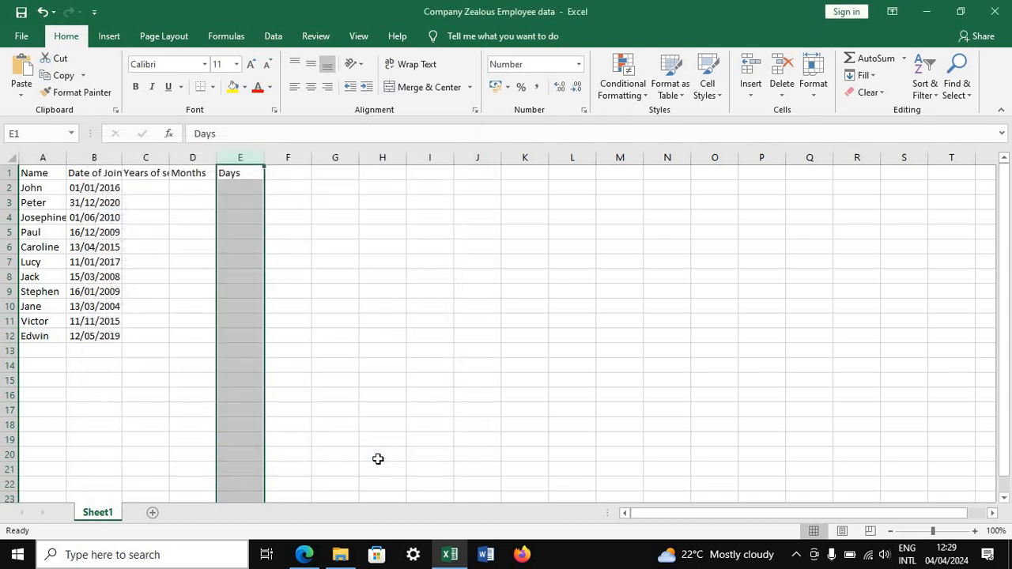
Enter =DATEDIF(B2,TODAY(),"Y") in C2 to calculate the first employee's full years of service.
left_click(146, 189)
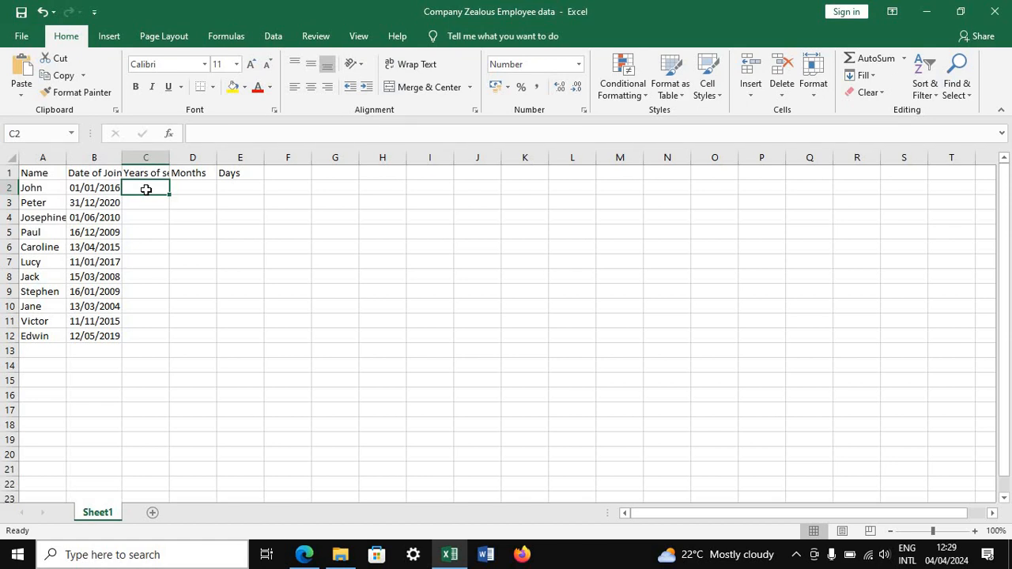
type("=")
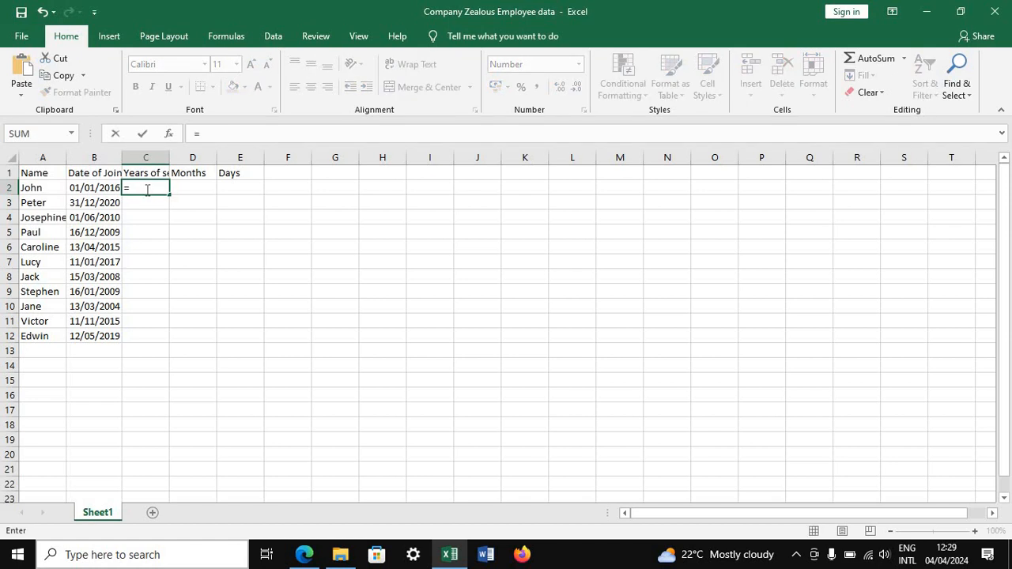
type("dat")
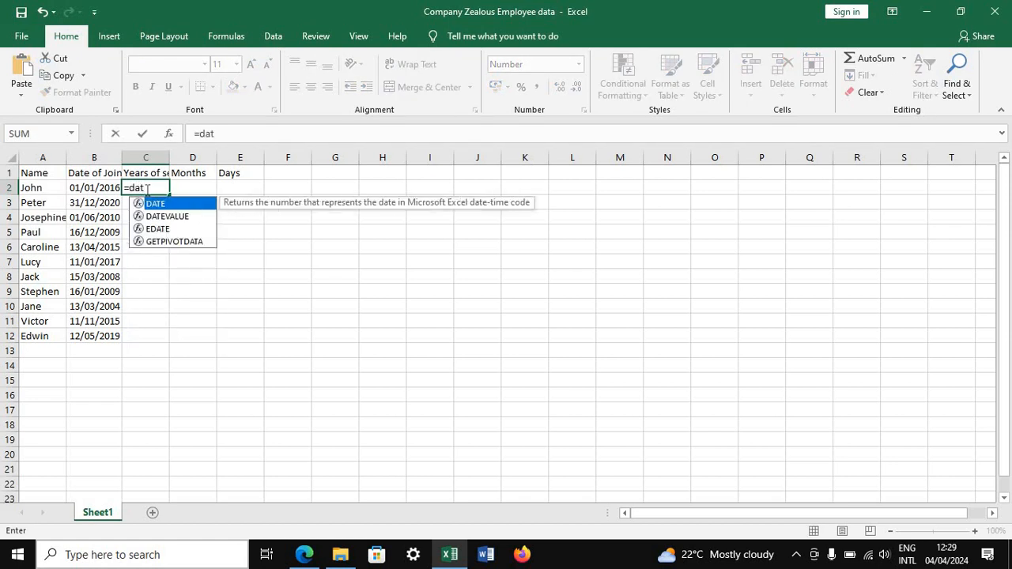
type("edif")
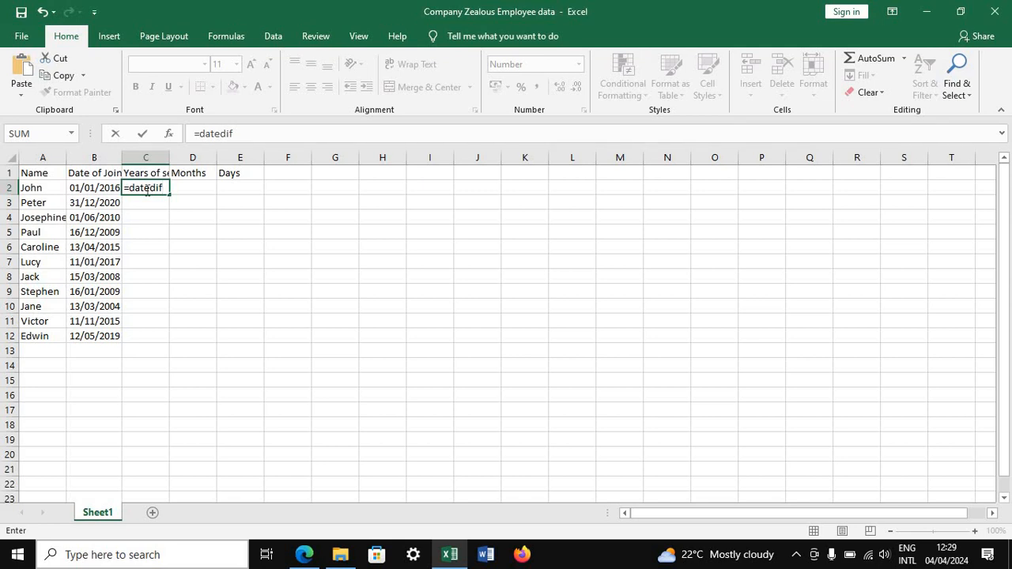
type("(")
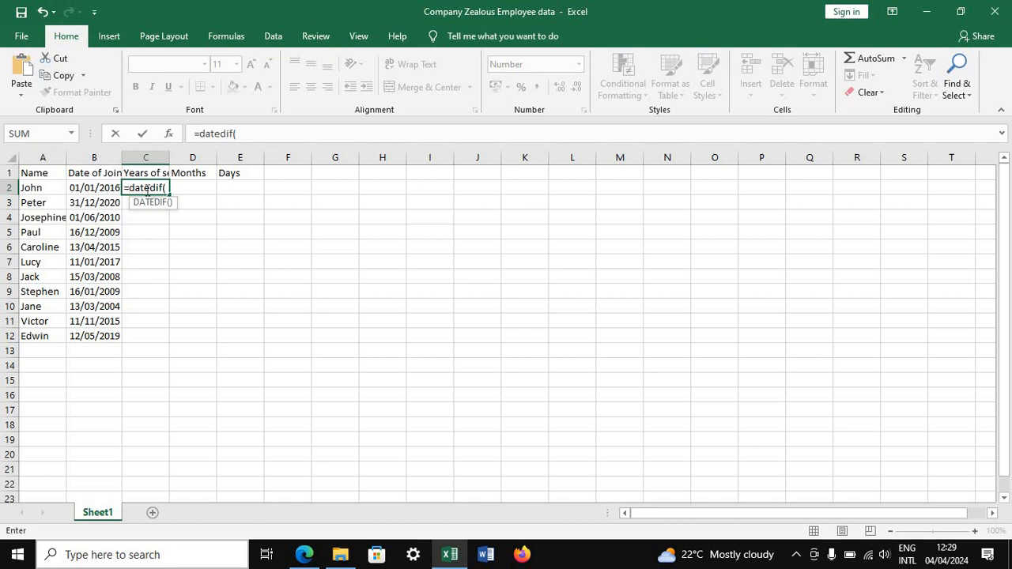
left_click(94, 187)
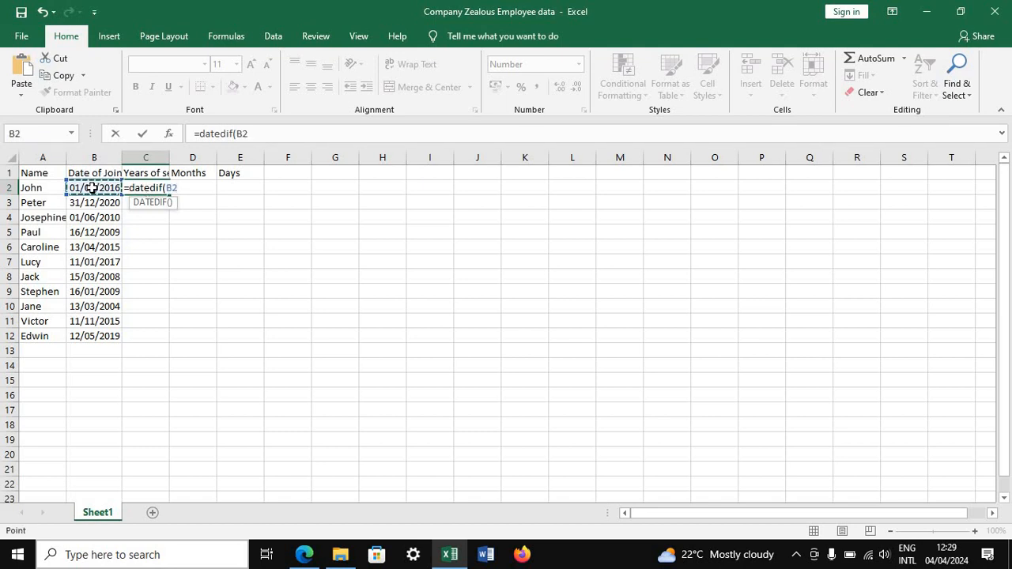
type(",")
type("to")
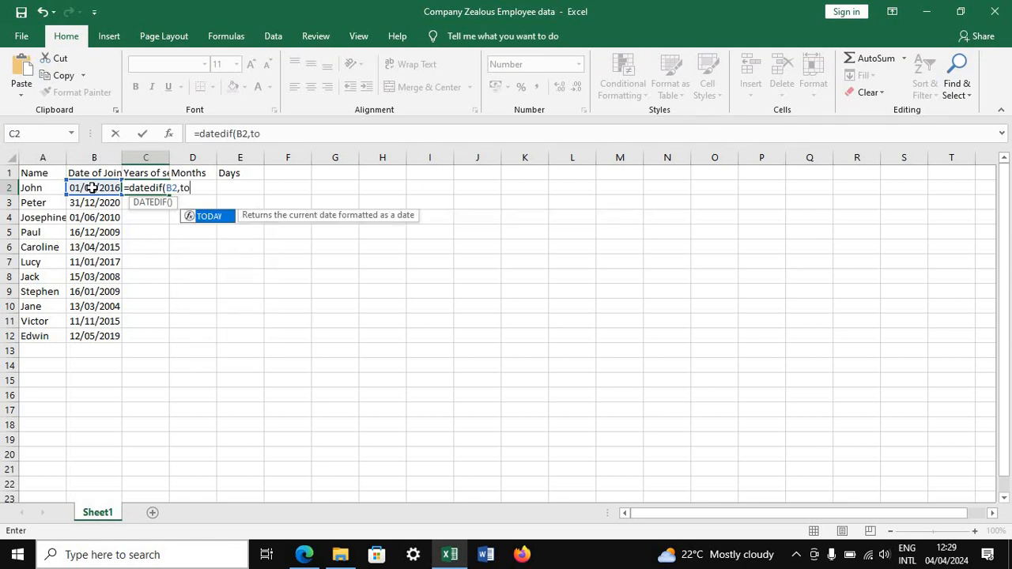
type("day(")
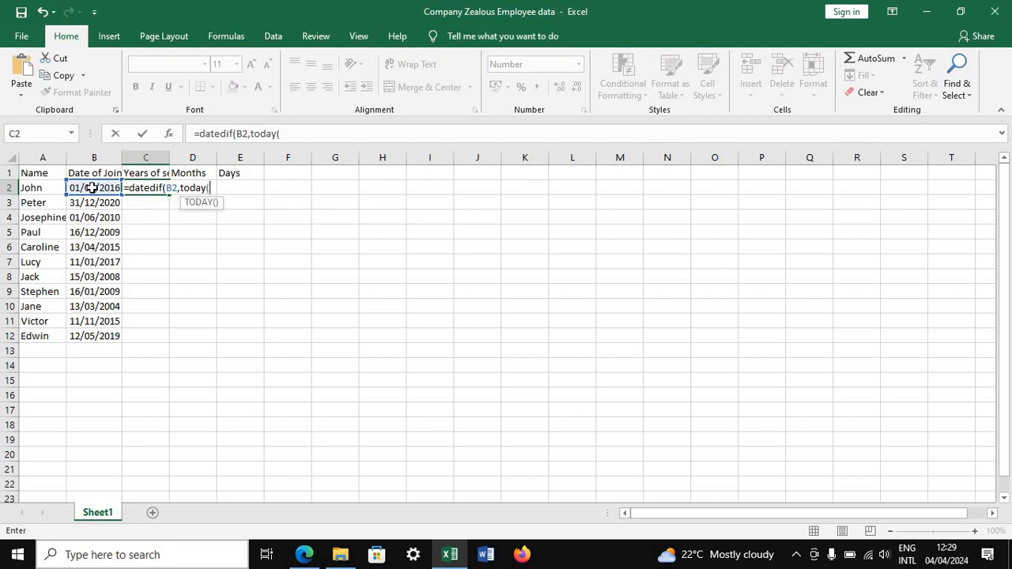
type("),")
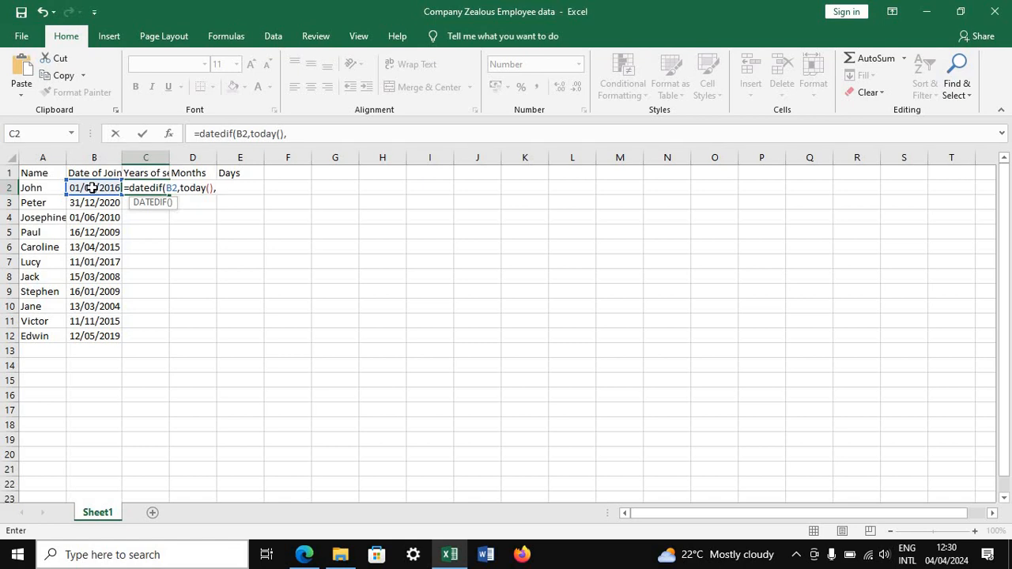
type("\"\"")
left_click(221, 186)
type("Y")
left_click(238, 187)
type(")")
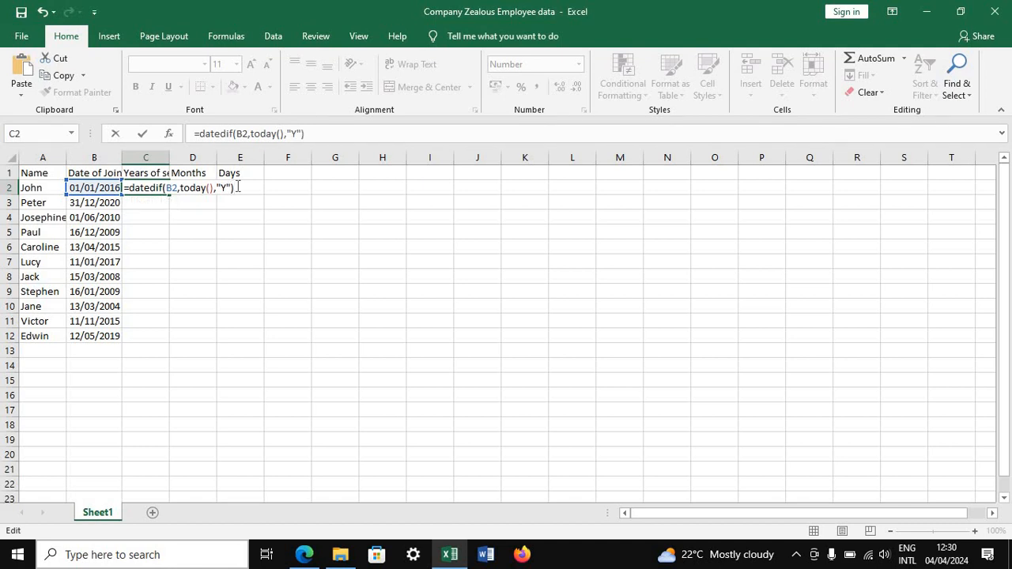
key("Return")
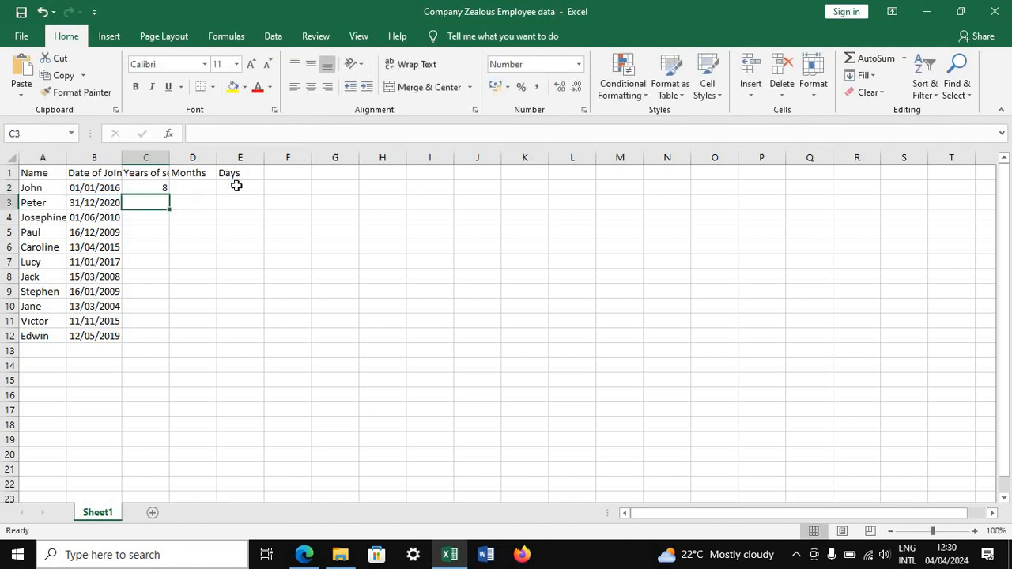
Fill the years-of-service formula from C2 down through C12 for all employees.
left_click(137, 187)
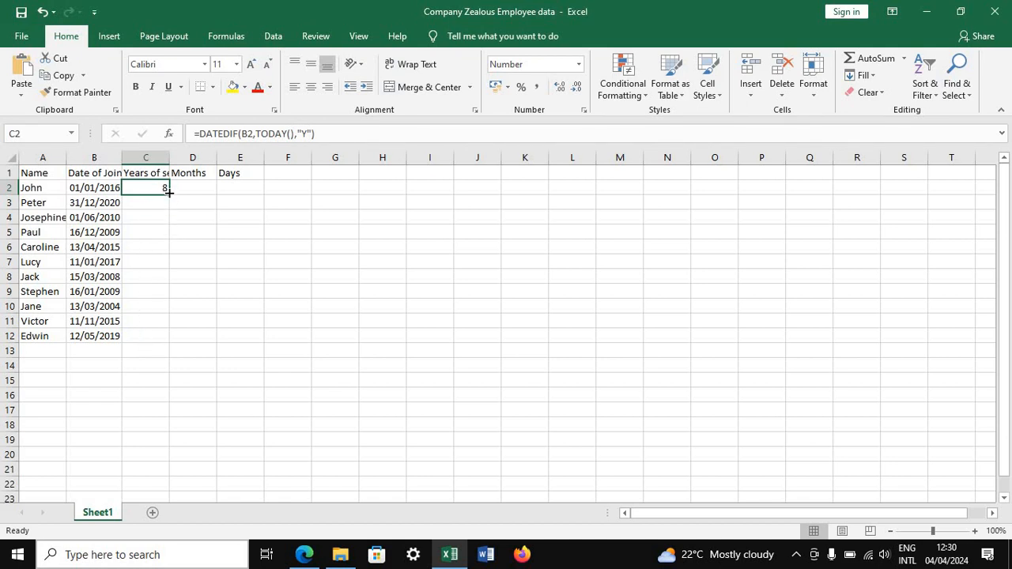
left_click_drag(168, 192, 162, 338)
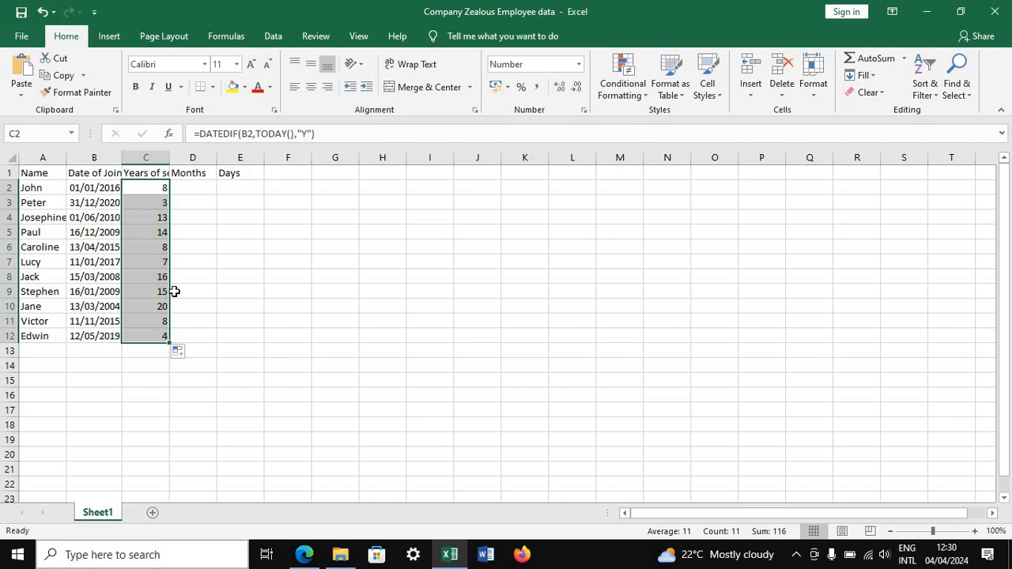
Try =DATEDIF(B2,TODAY(),"M") in D2 to calculate the first employee's months of service.
left_click(187, 194)
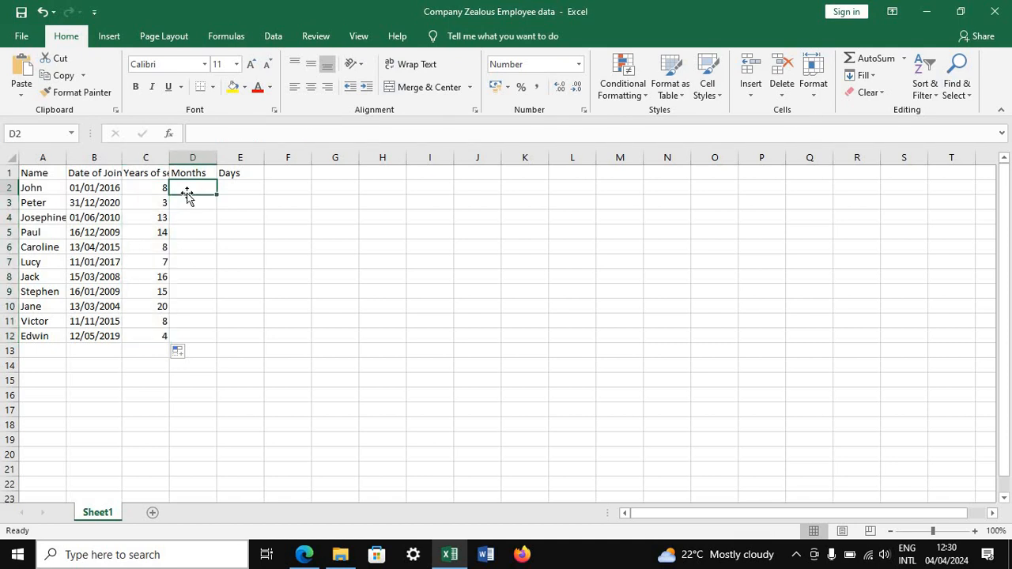
type("=")
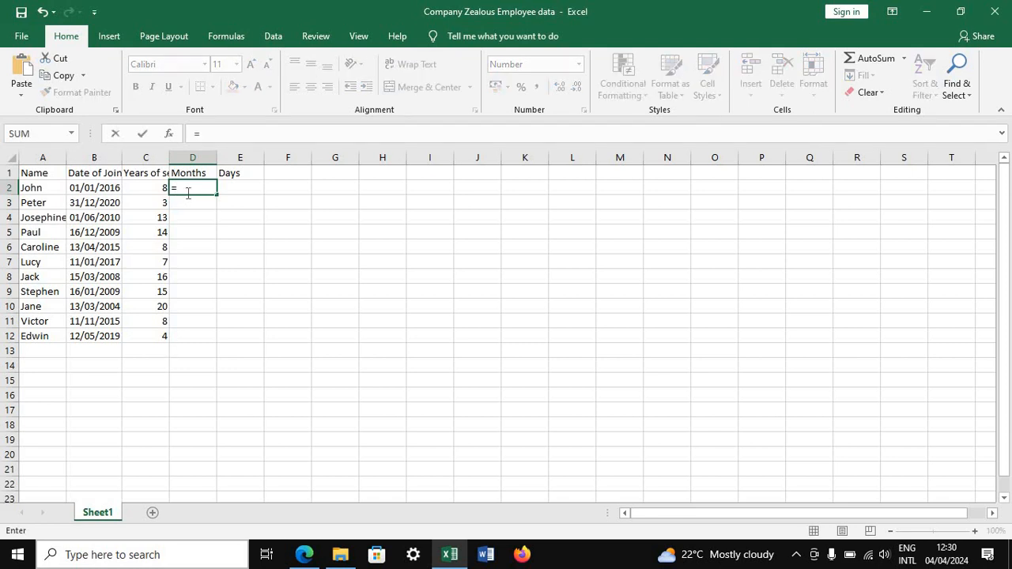
type("date")
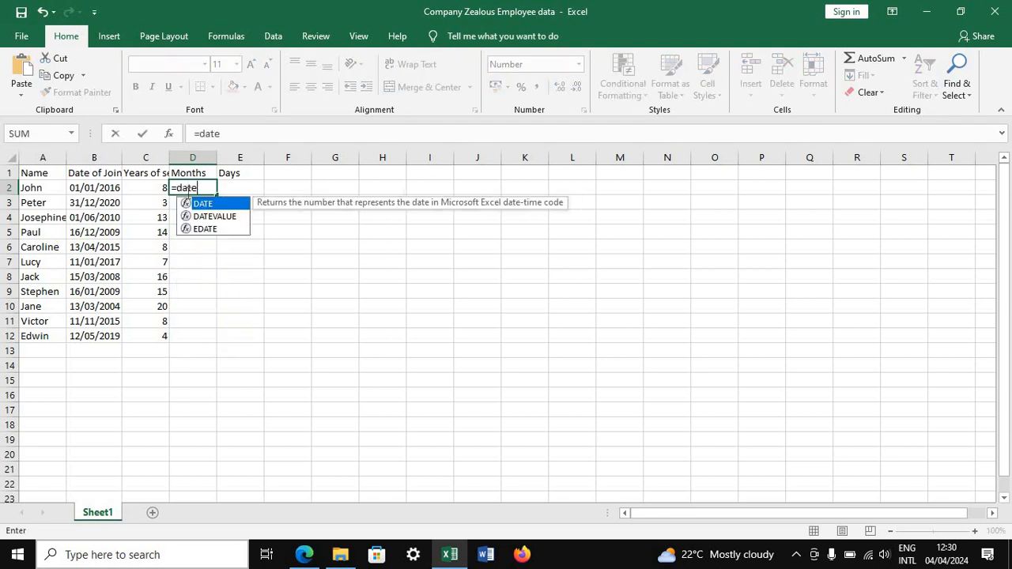
type("dif")
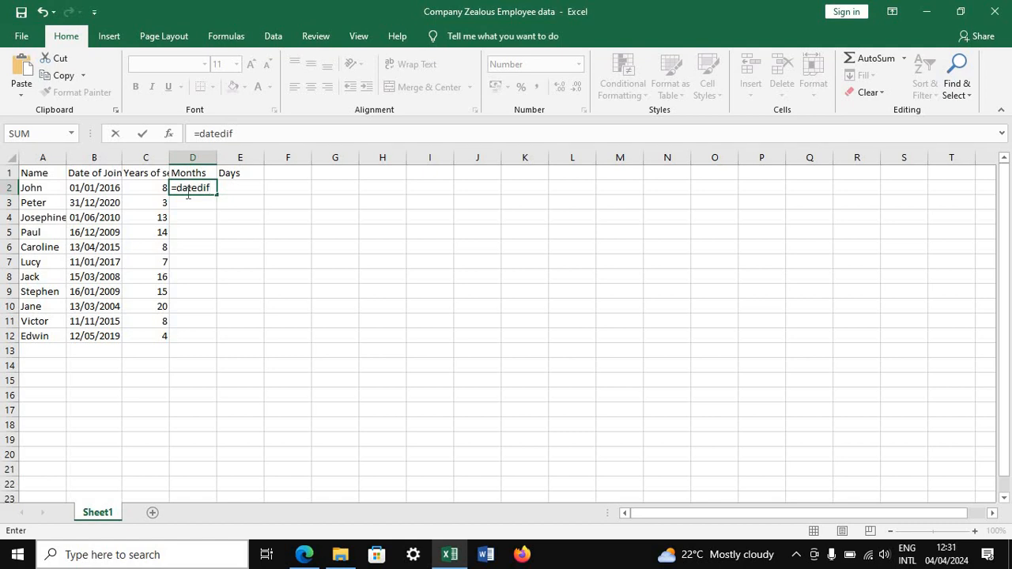
type("(")
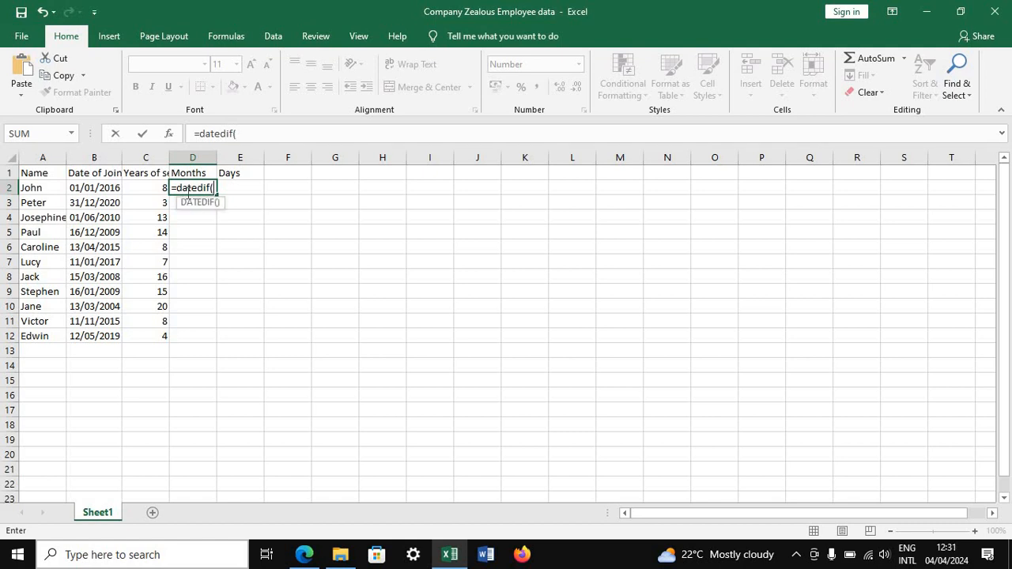
left_click(95, 187)
type(",")
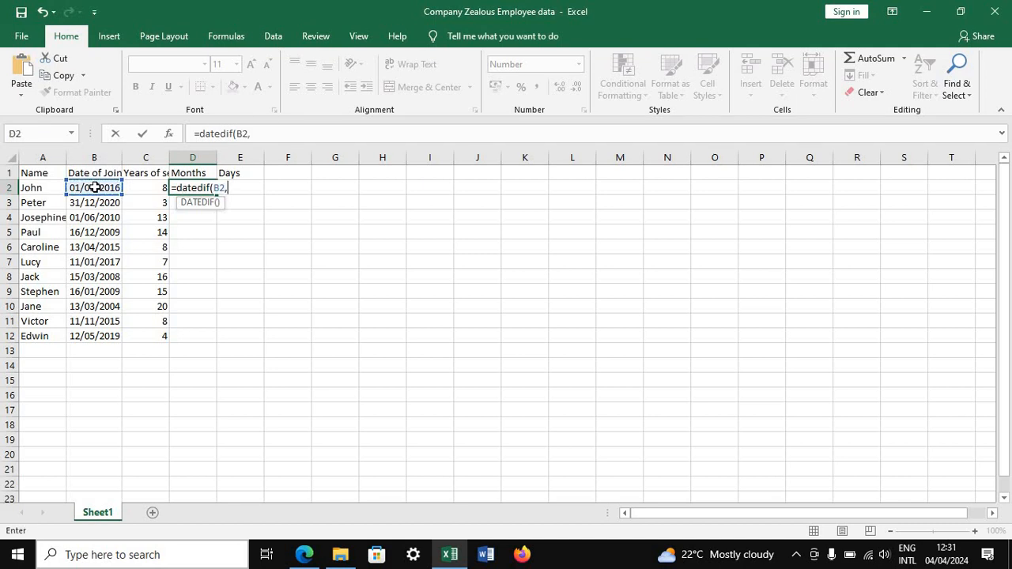
type("today")
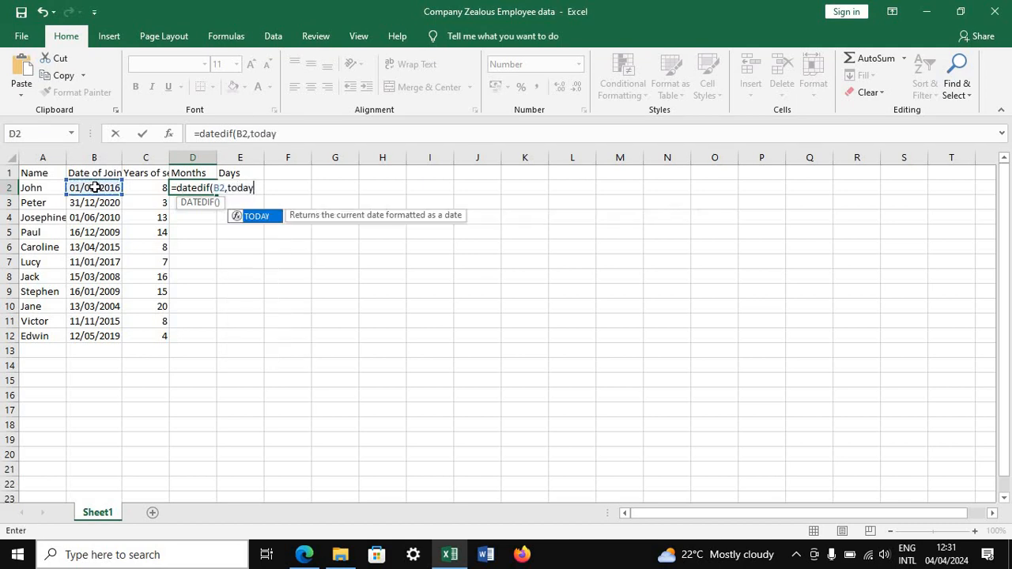
type("()")
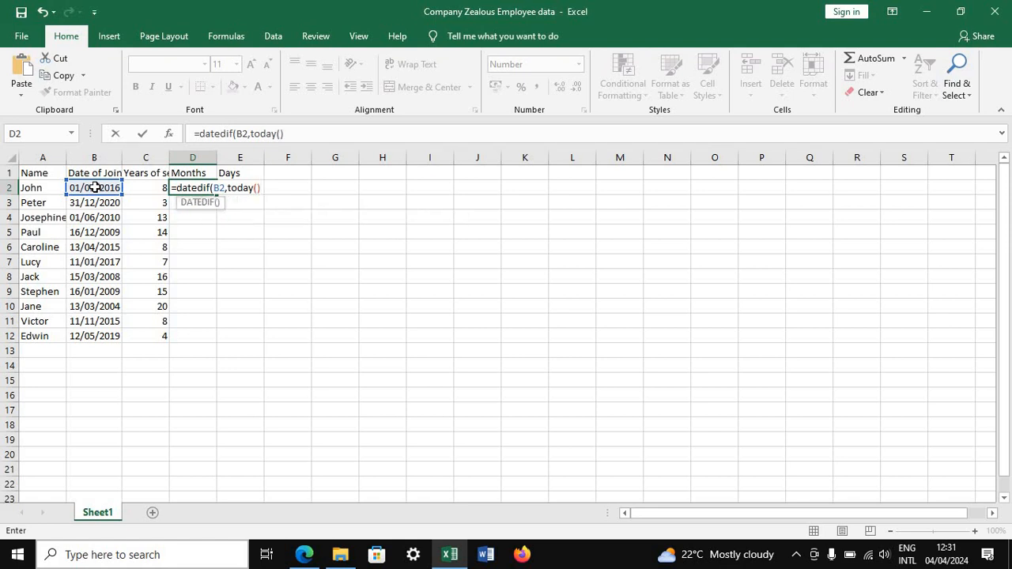
type(",")
type("\"\"")
left_click(269, 187)
type("M")
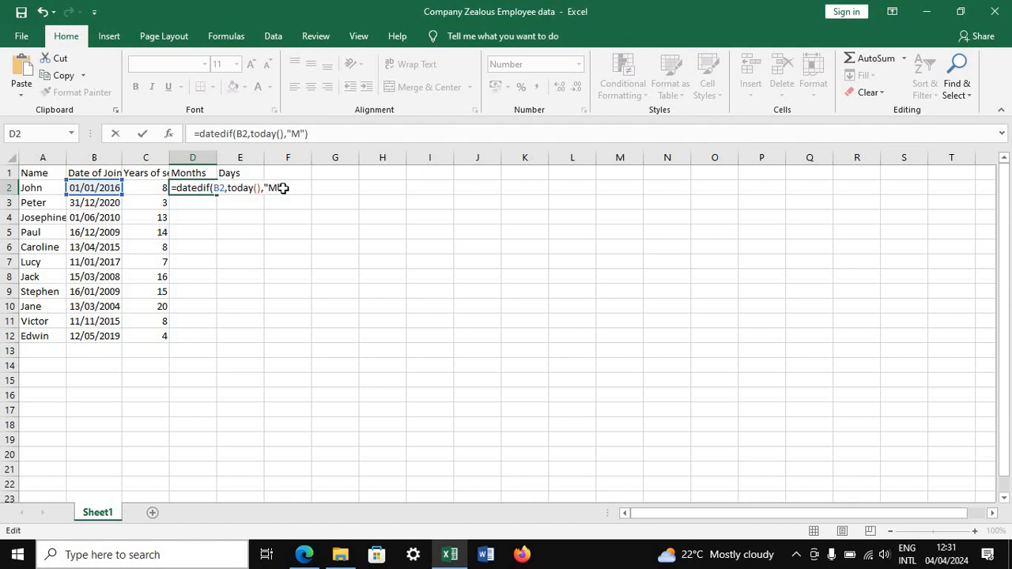
key("Return")
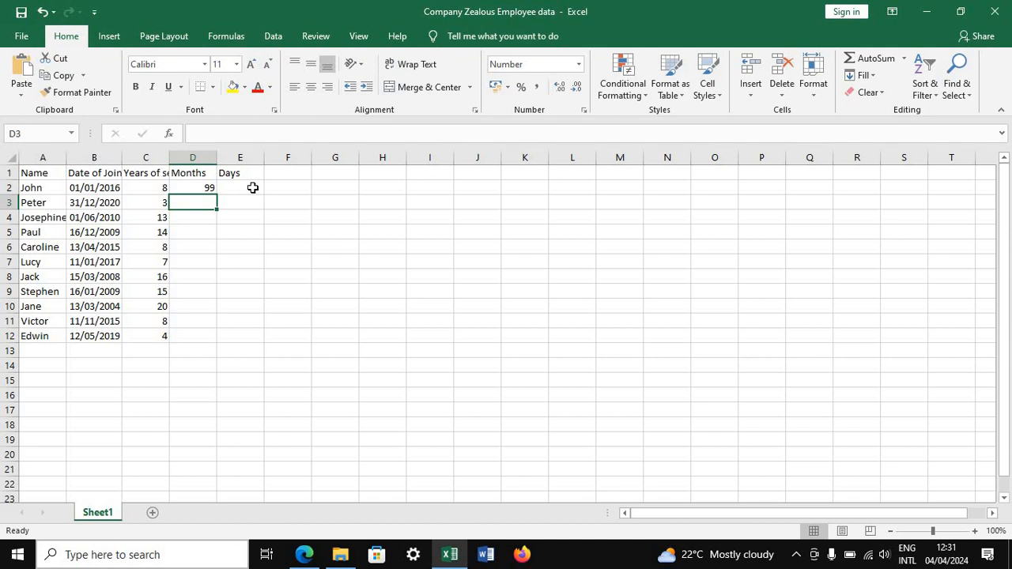
Undo the months formula entered in D2.
left_click(205, 185)
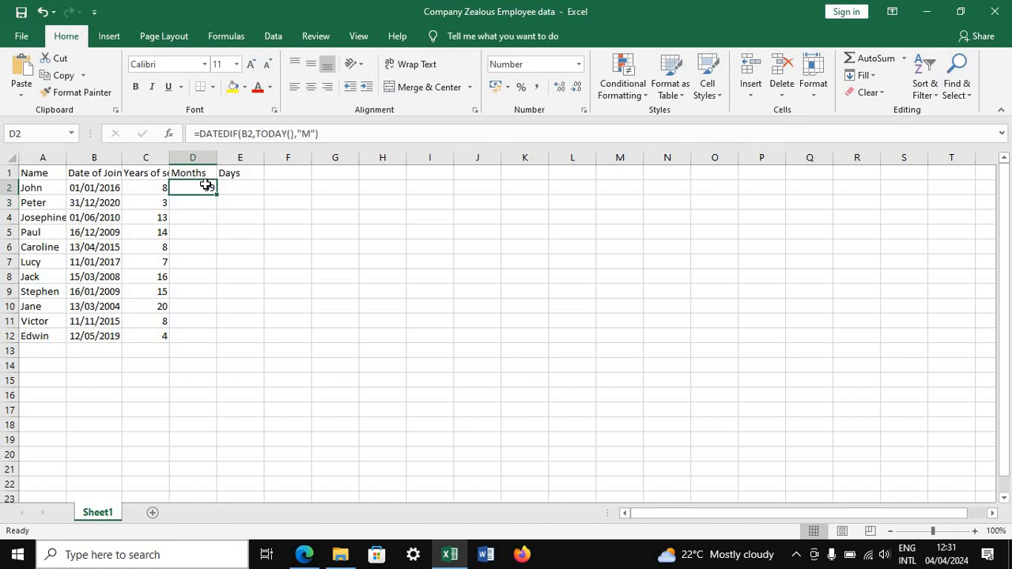
left_click(42, 12)
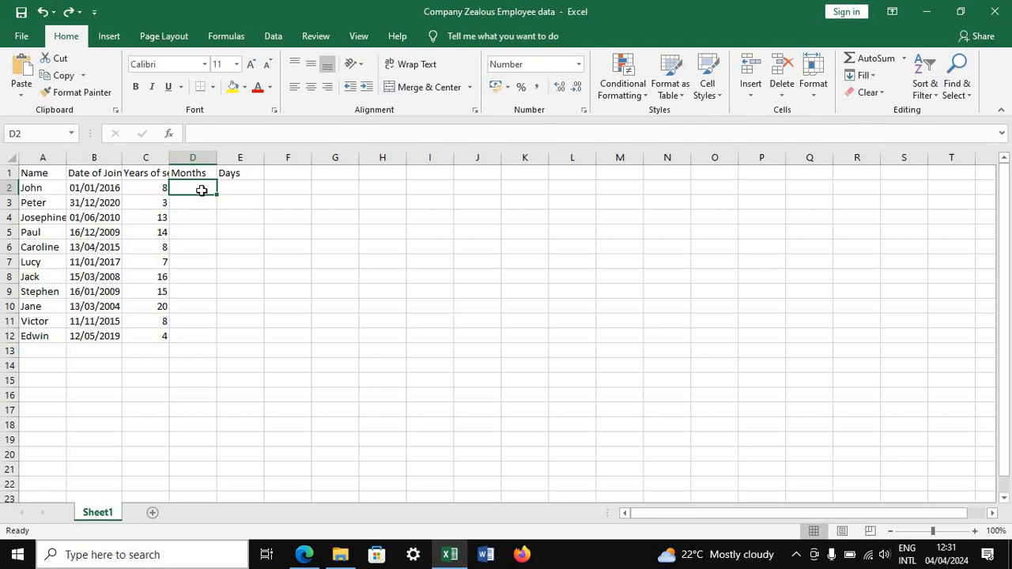
left_click(159, 189)
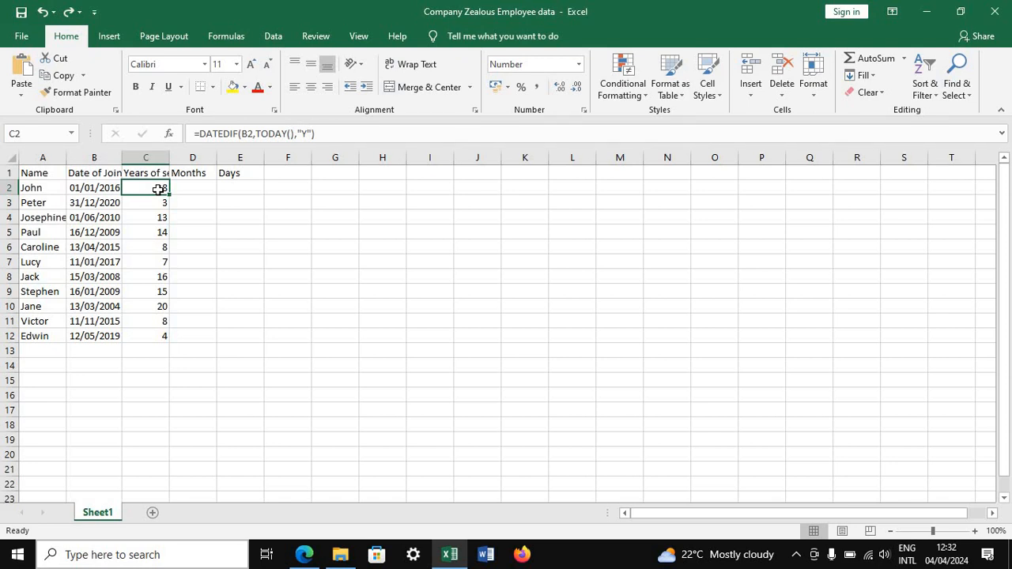
Enter =DATEDIF(B2,TODAY(),"YM") in D2 to calculate the first employee's remaining months beyond full years.
left_click(197, 188)
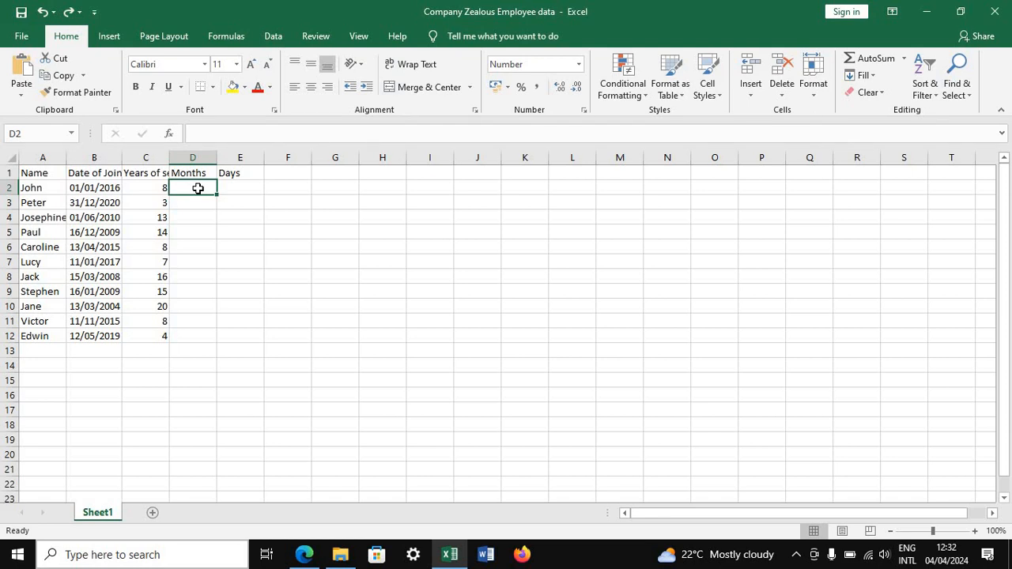
type("=dated")
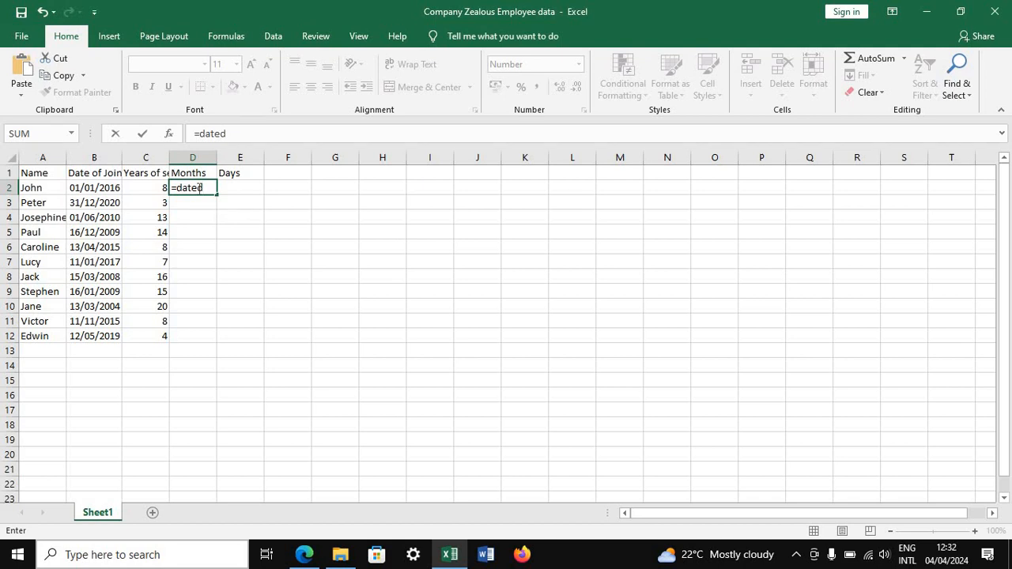
type("if(")
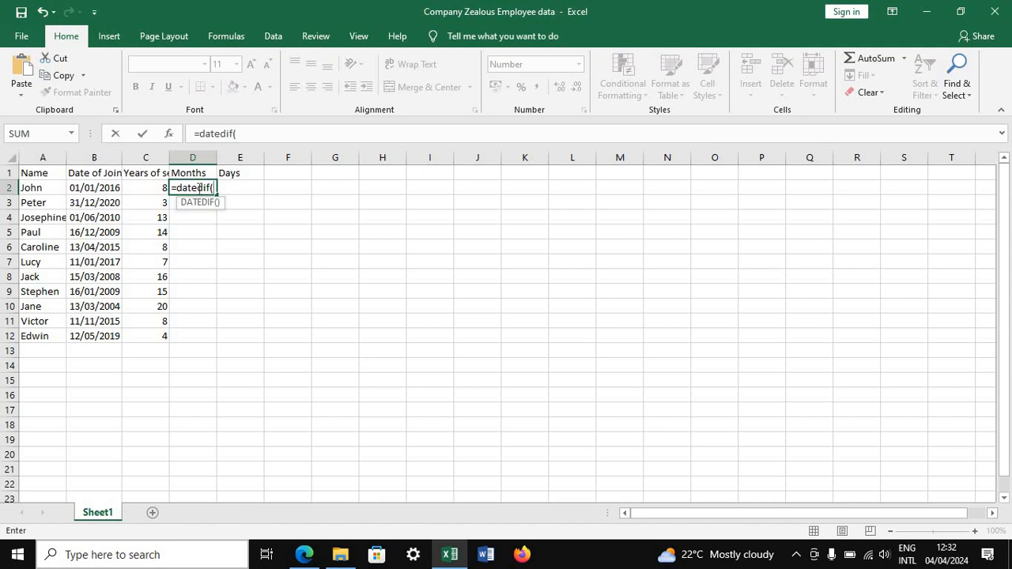
left_click(108, 189)
type(",")
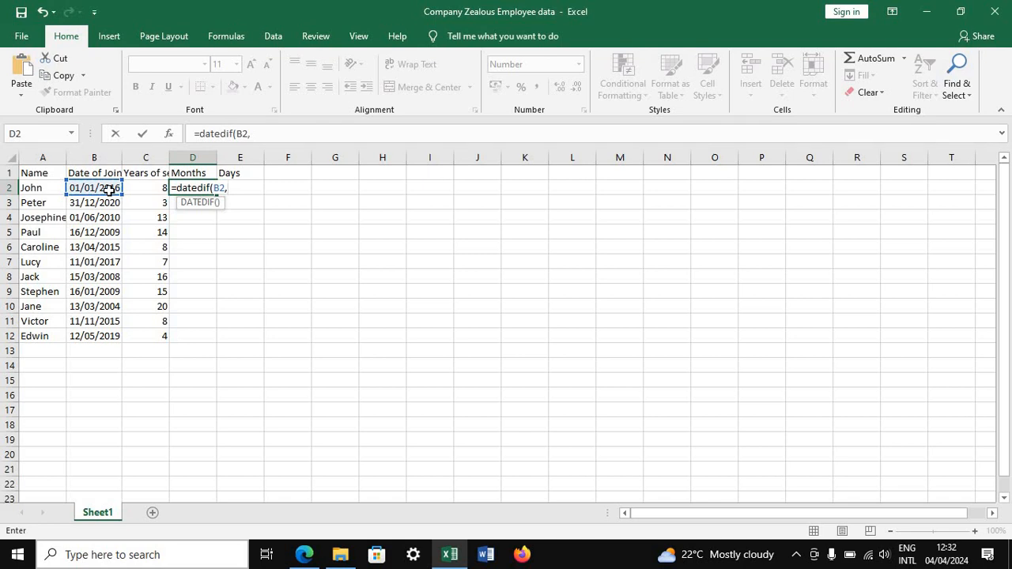
type("today")
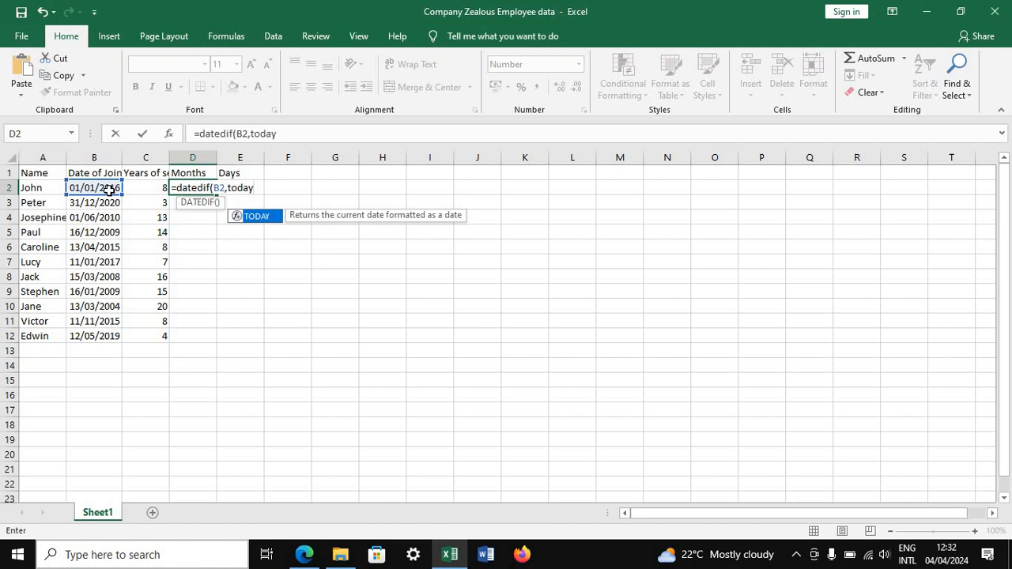
type("(")
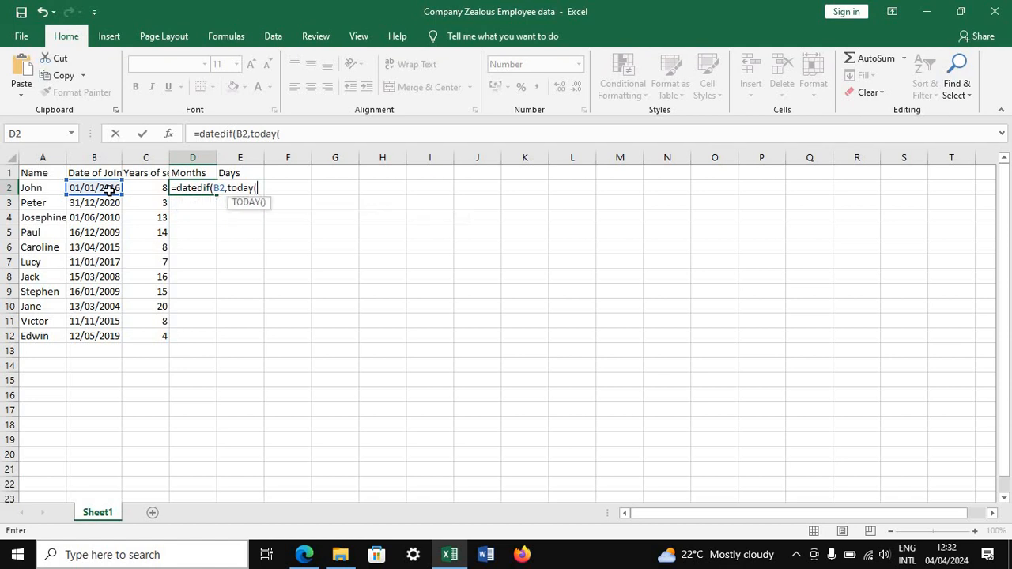
type("),\"")
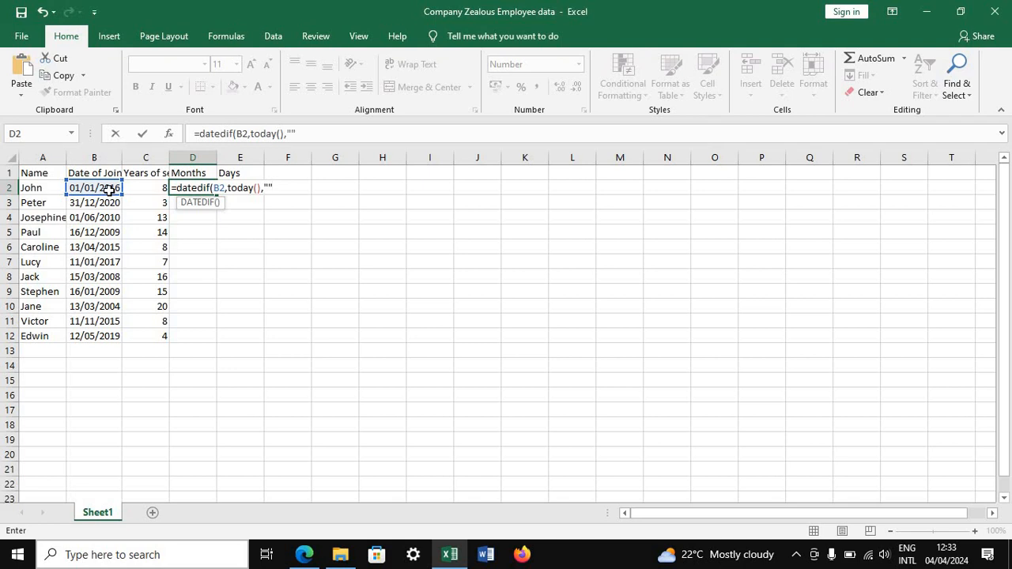
left_click(268, 188)
type("YM")
type(")")
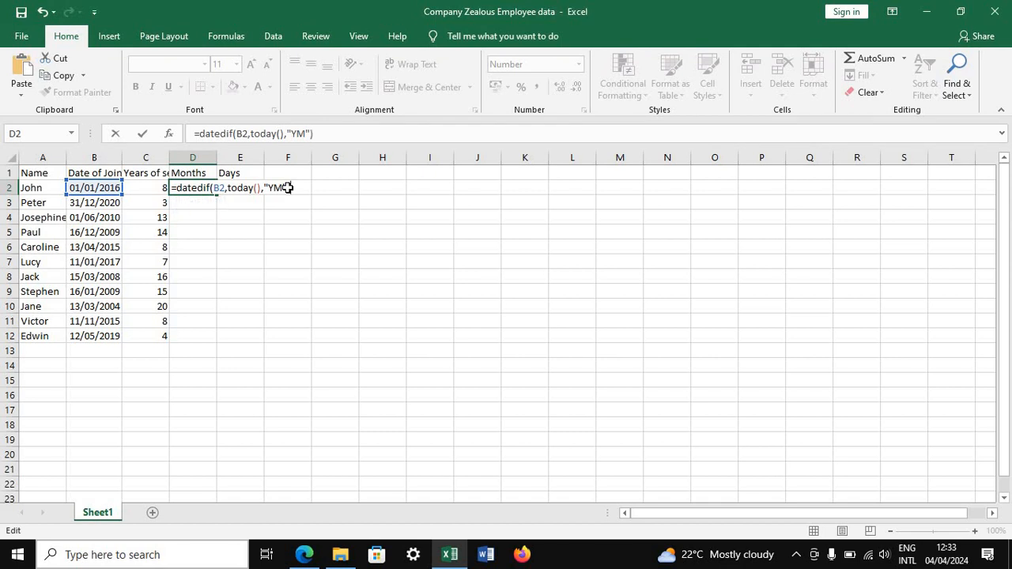
key("Return")
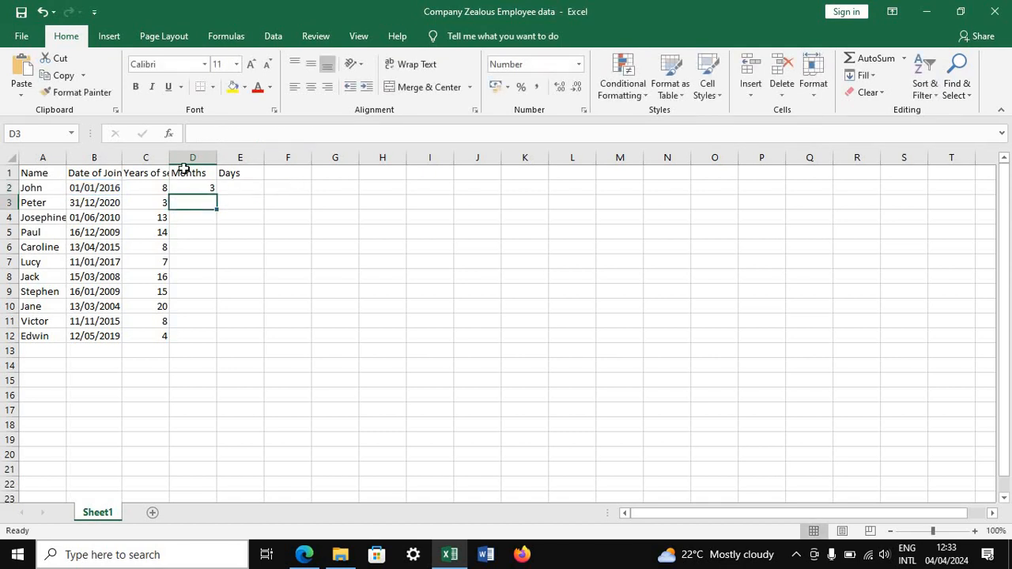
left_click(159, 185)
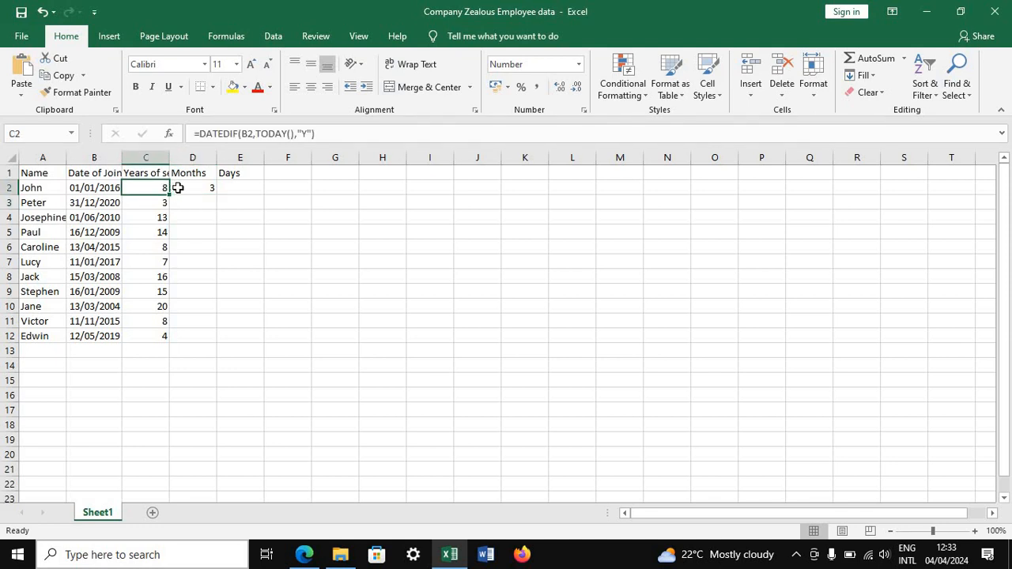
left_click(178, 187)
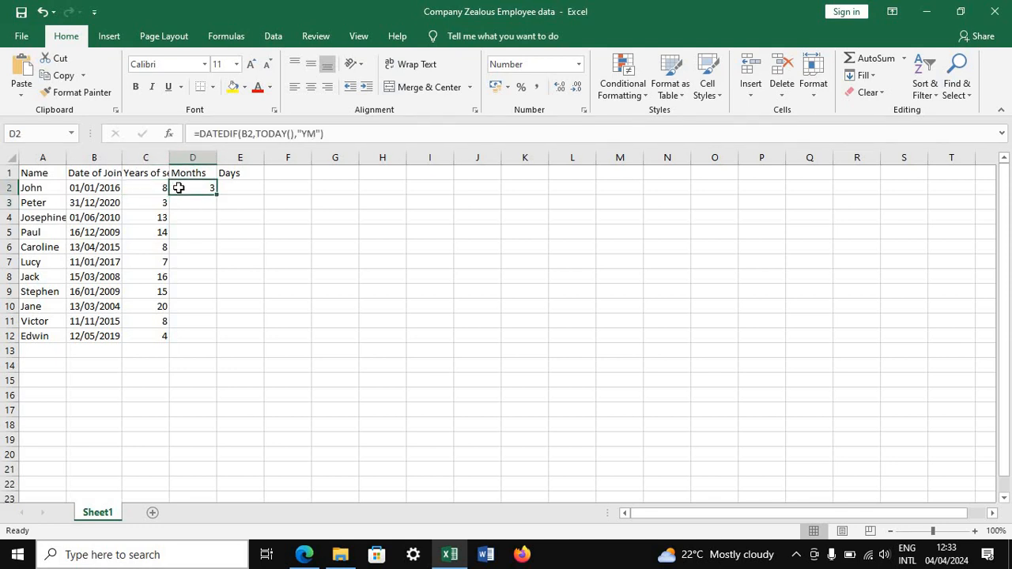
Enter =DATEDIF(B2,TODAY(),"MD") in E2 to calculate the first employee's remaining days beyond full months.
left_click(232, 190)
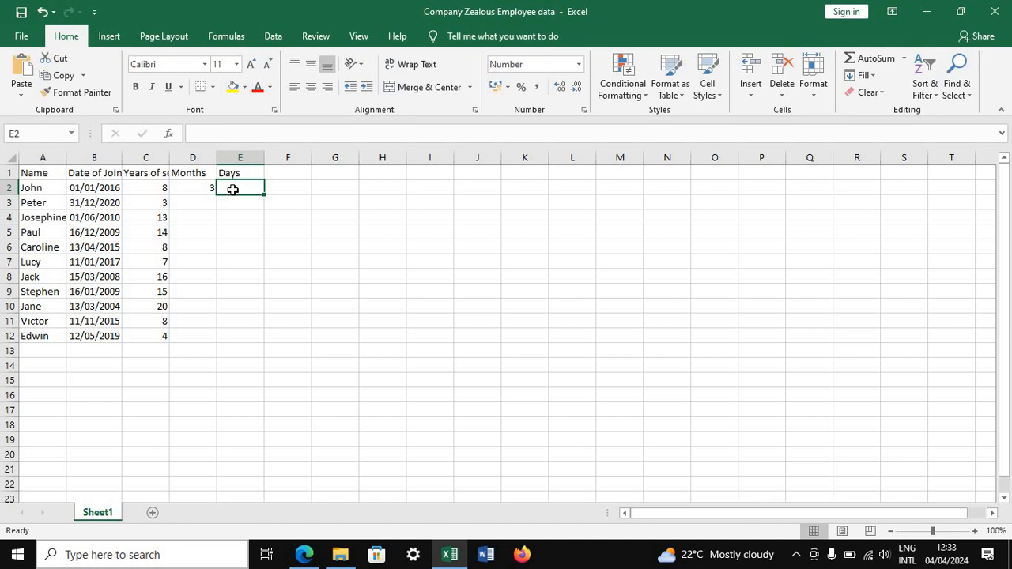
type("=")
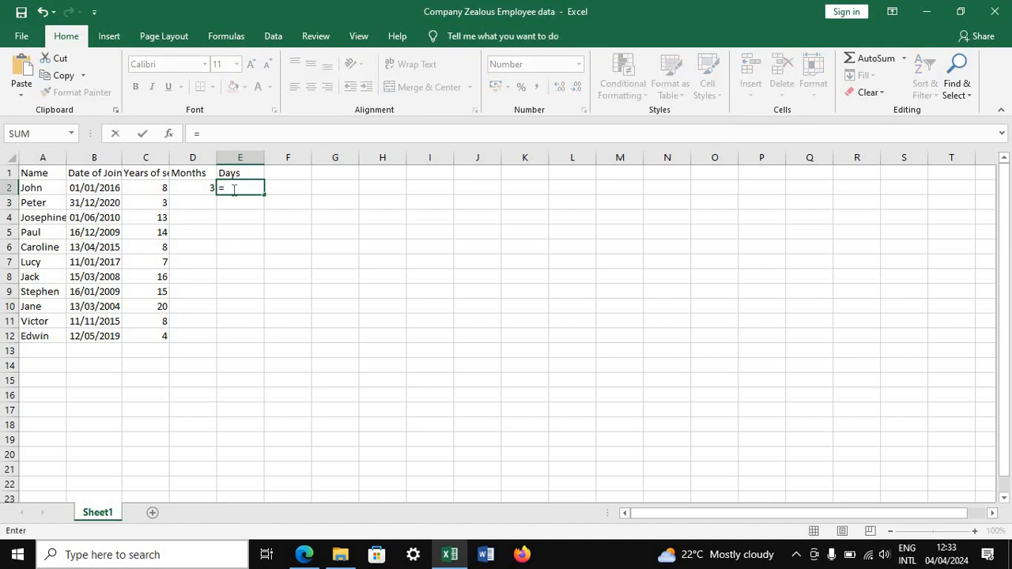
type("datedif")
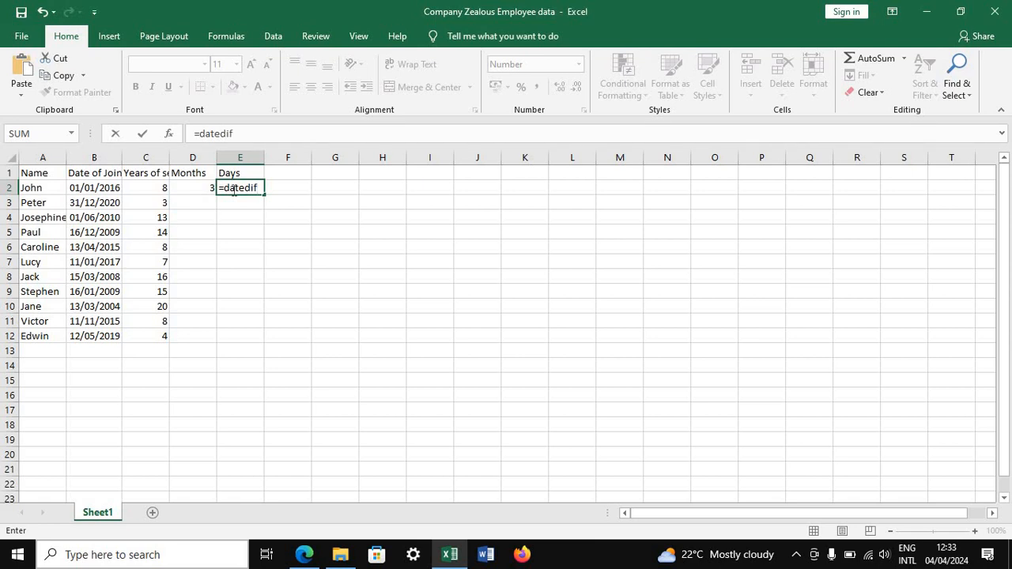
type("(")
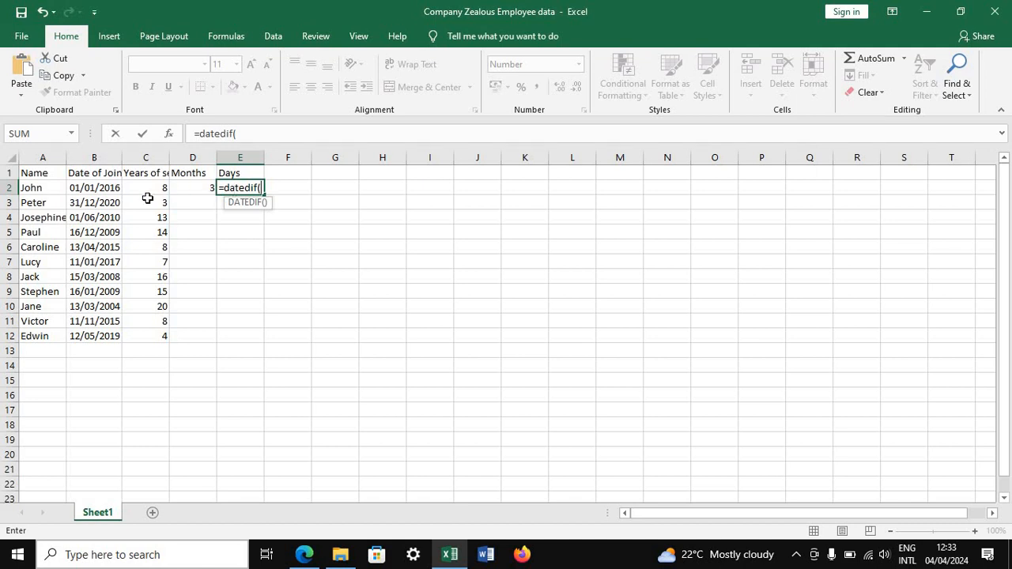
left_click(94, 190)
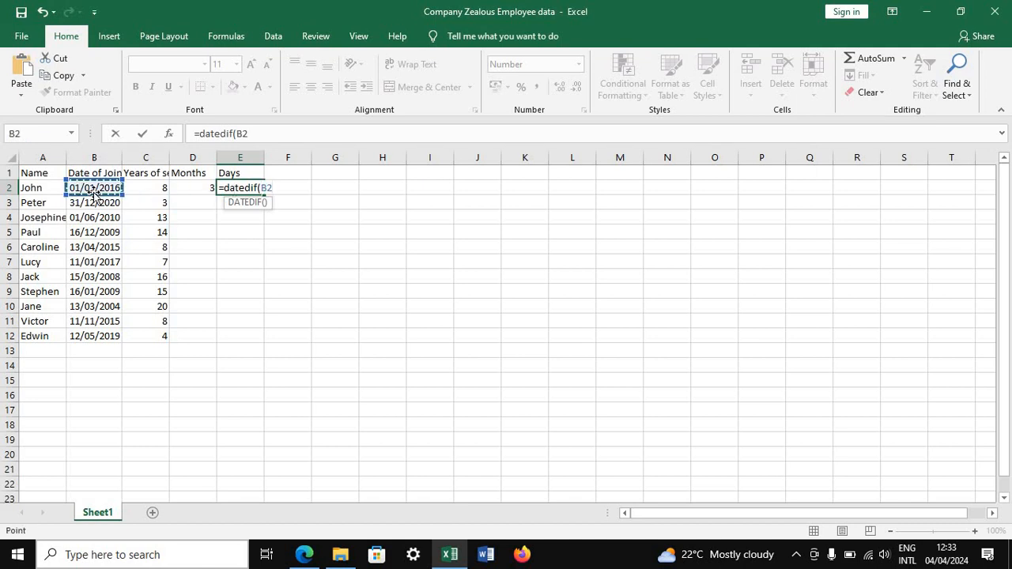
type(",today")
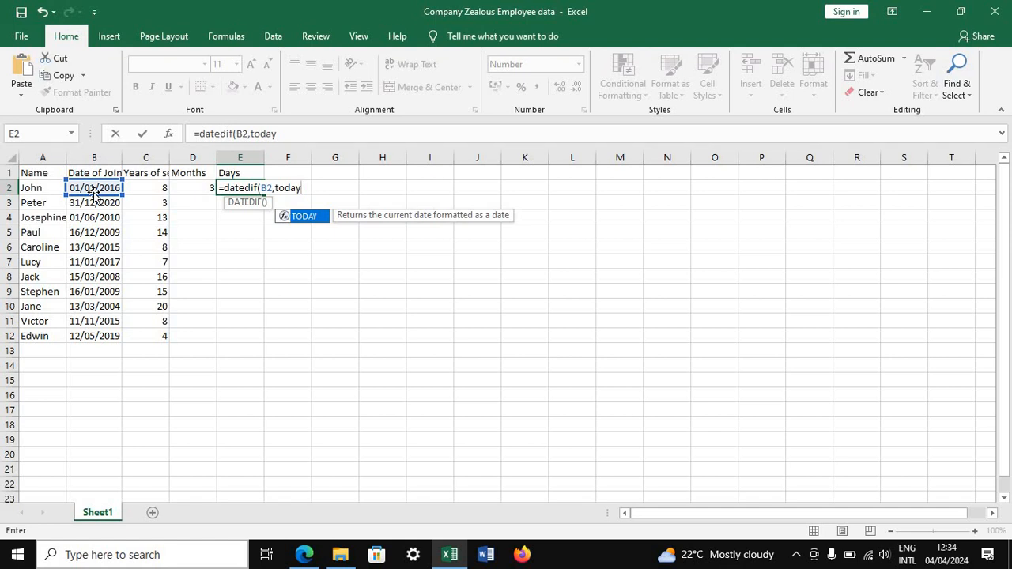
type("(")
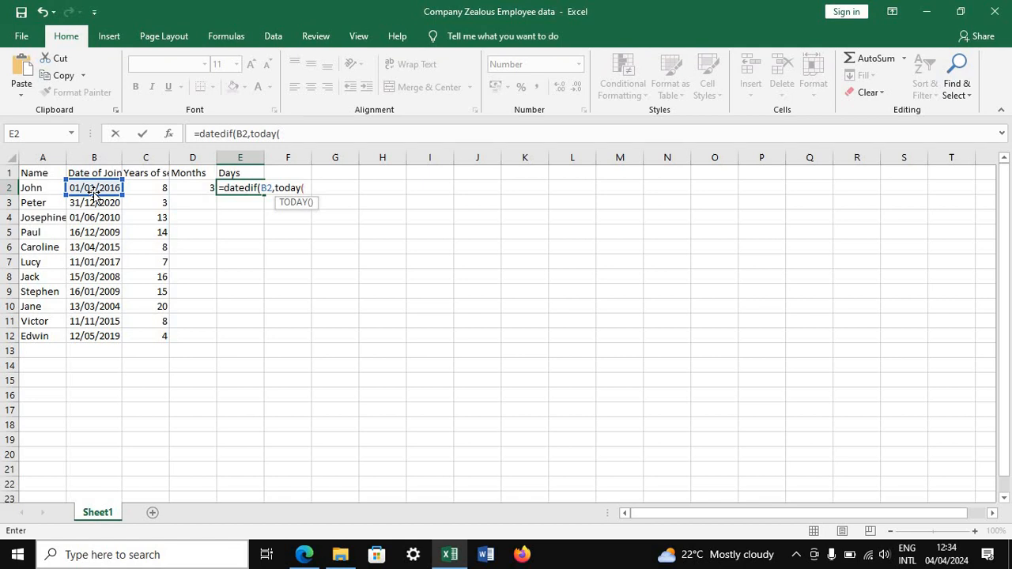
type(")")
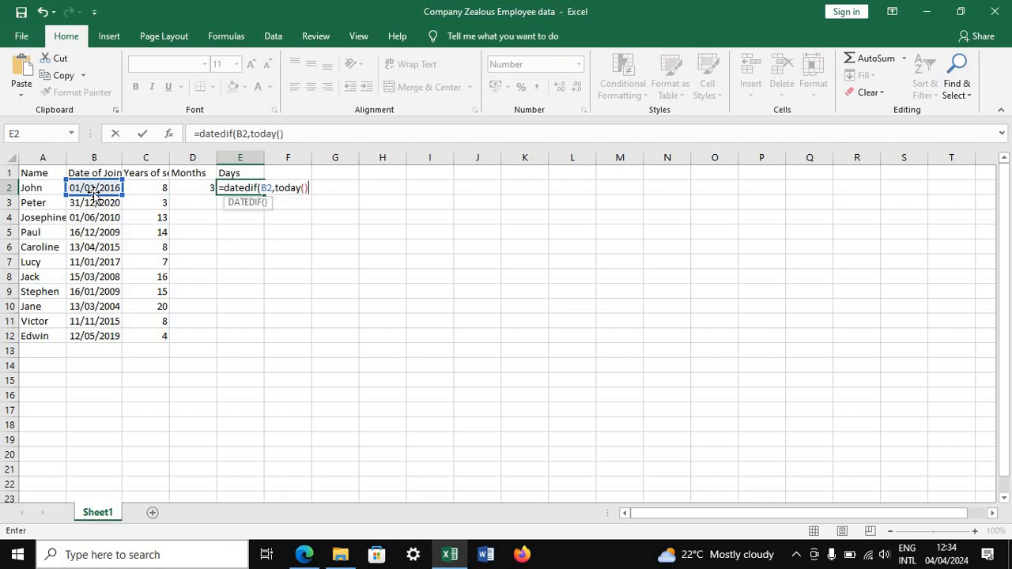
type(",")
type("\"\"")
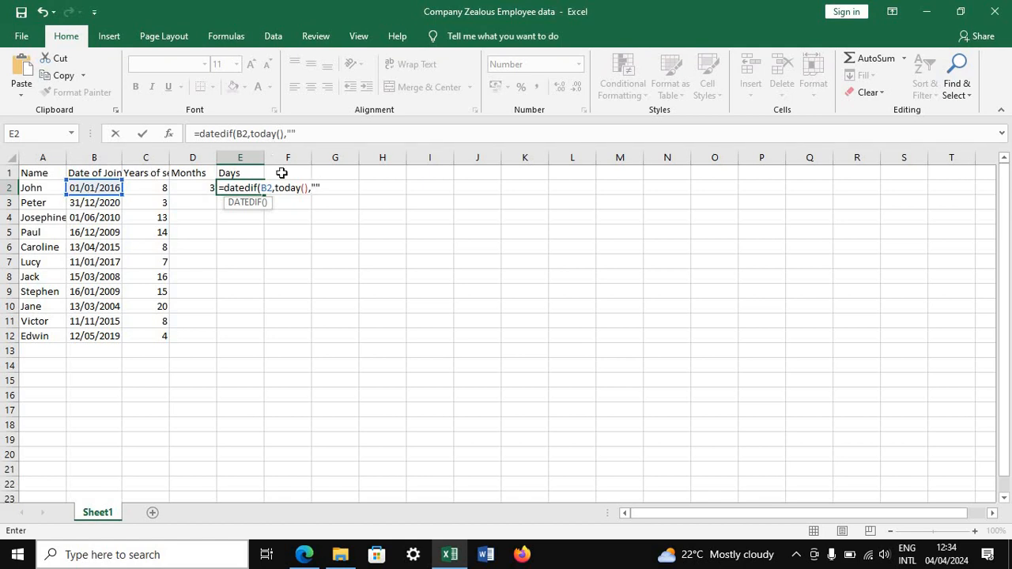
left_click(316, 188)
type("MD")
type(")")
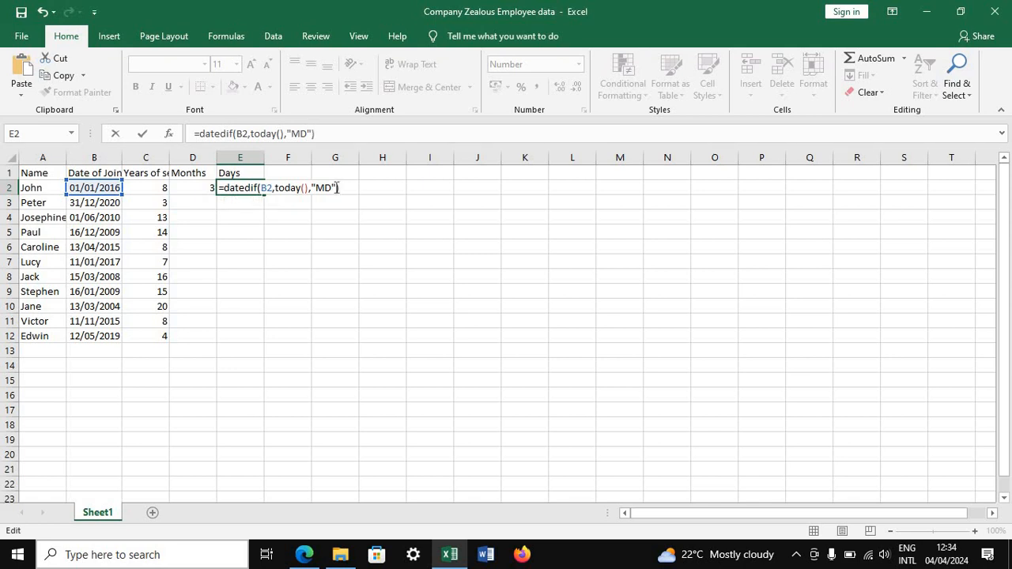
key("Return")
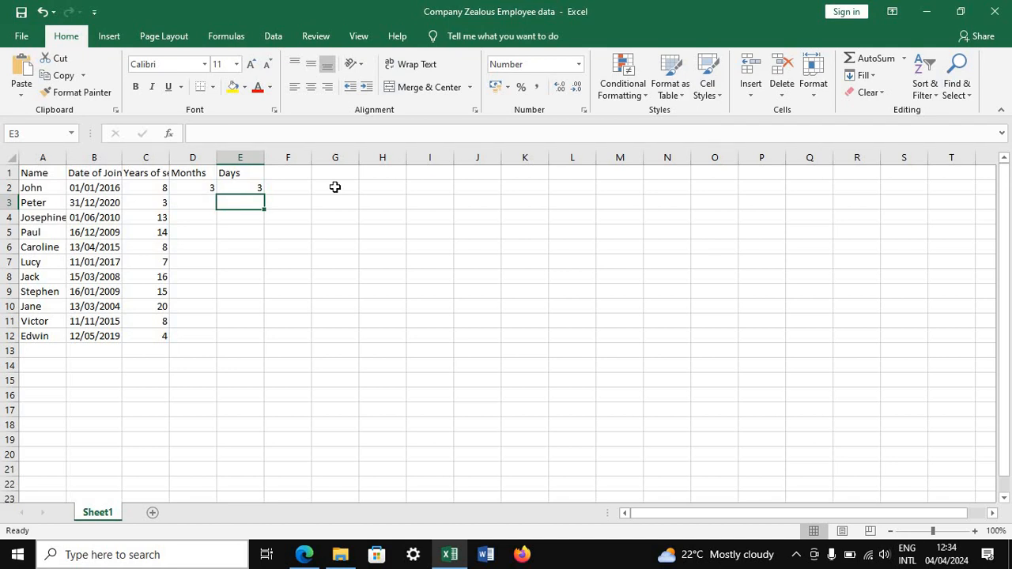
Fill the months formula in D2 and the days formula in E2 down through row 12 for all employees.
left_click(207, 187)
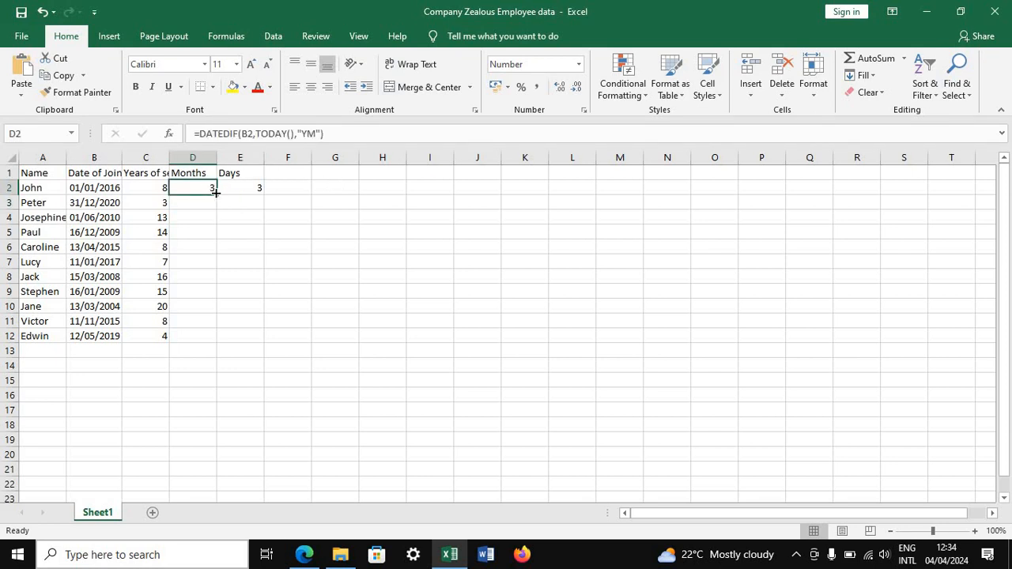
left_click_drag(215, 191, 212, 341)
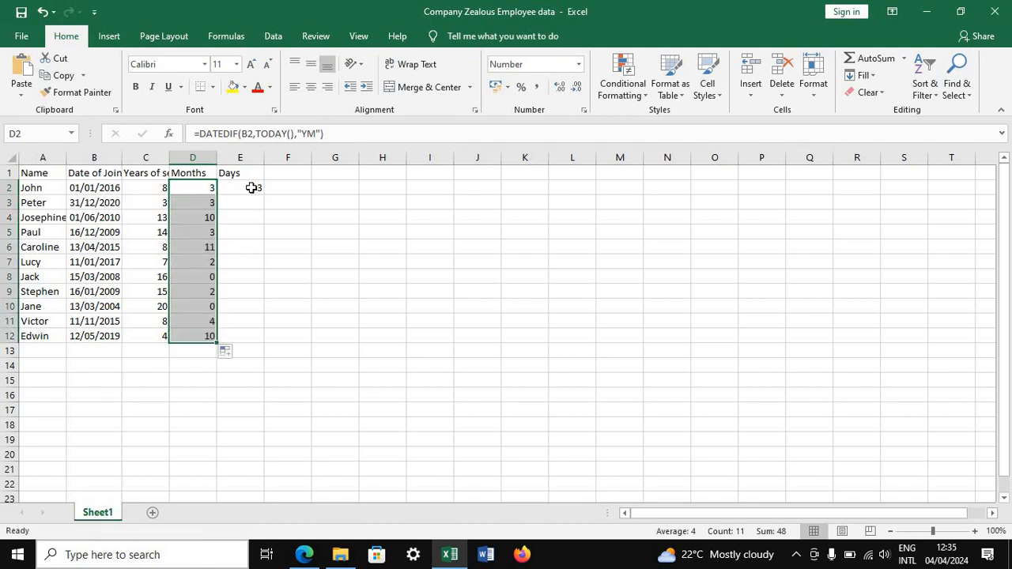
left_click(251, 187)
left_click_drag(263, 194, 264, 339)
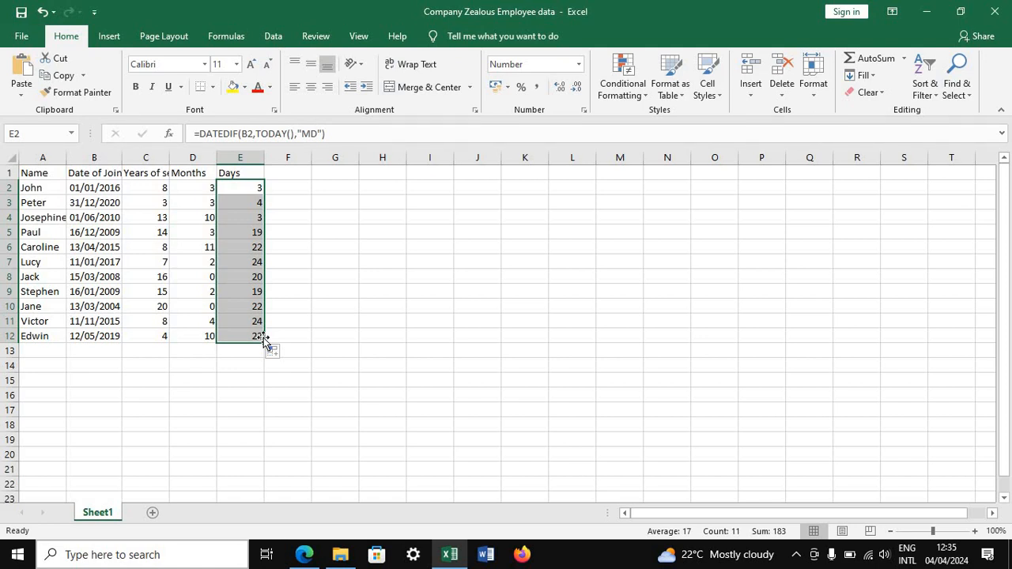
Add the heading "end date" in G1 and enter the date 01/01/2024 in G2.
left_click(321, 173)
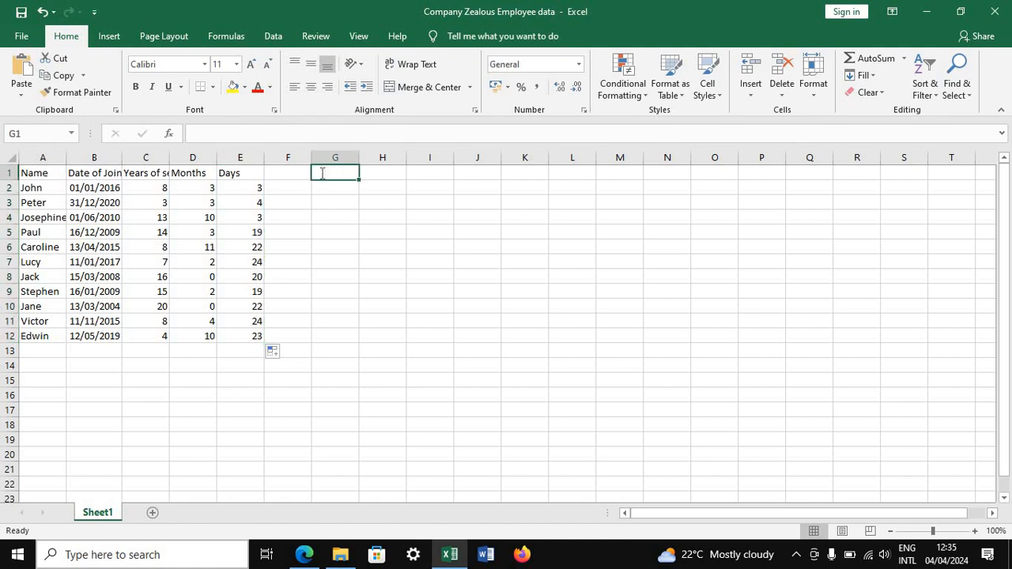
type("end da")
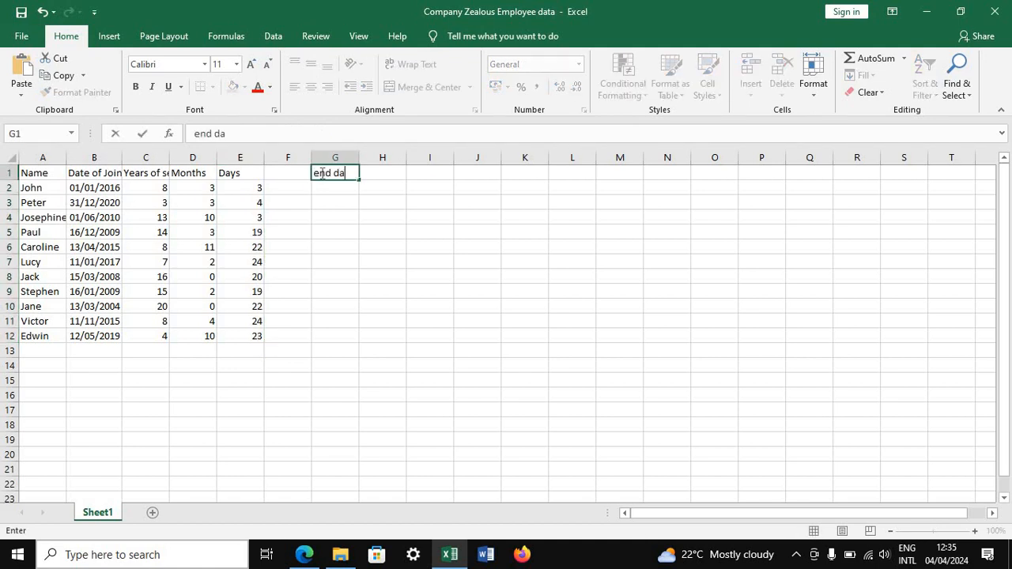
type("te")
left_click(330, 188)
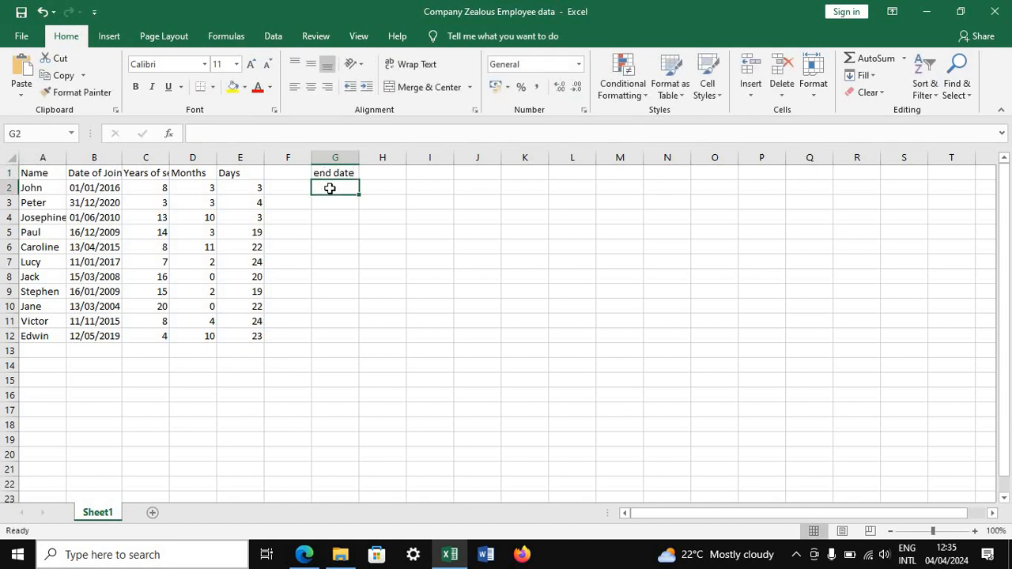
type("01")
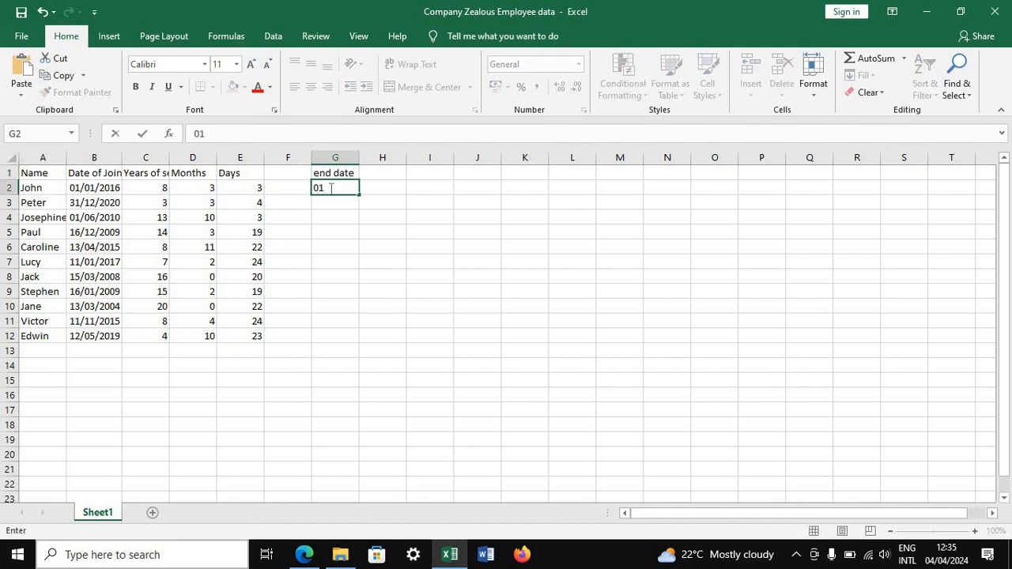
type("/01/2024")
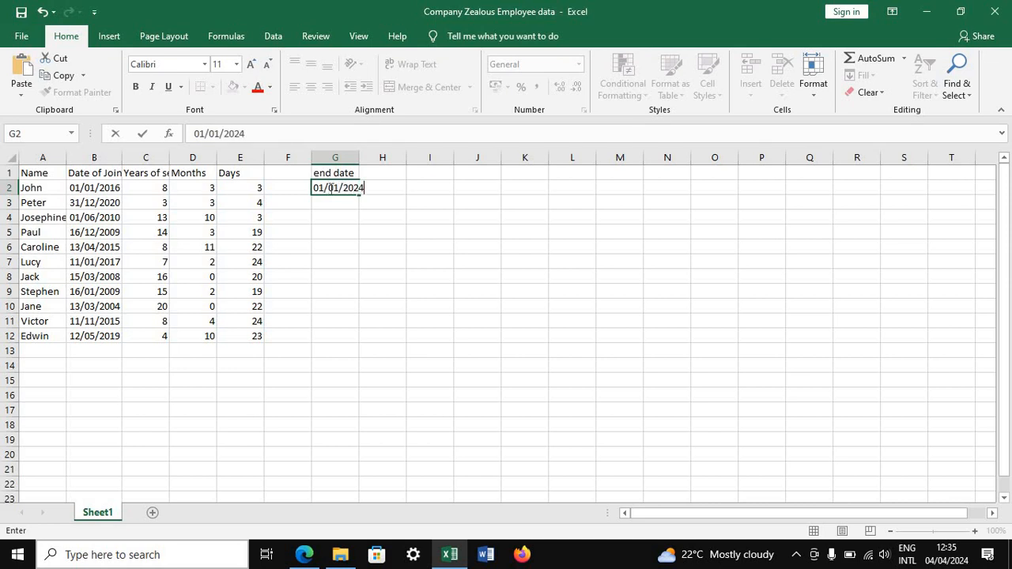
left_click(403, 202)
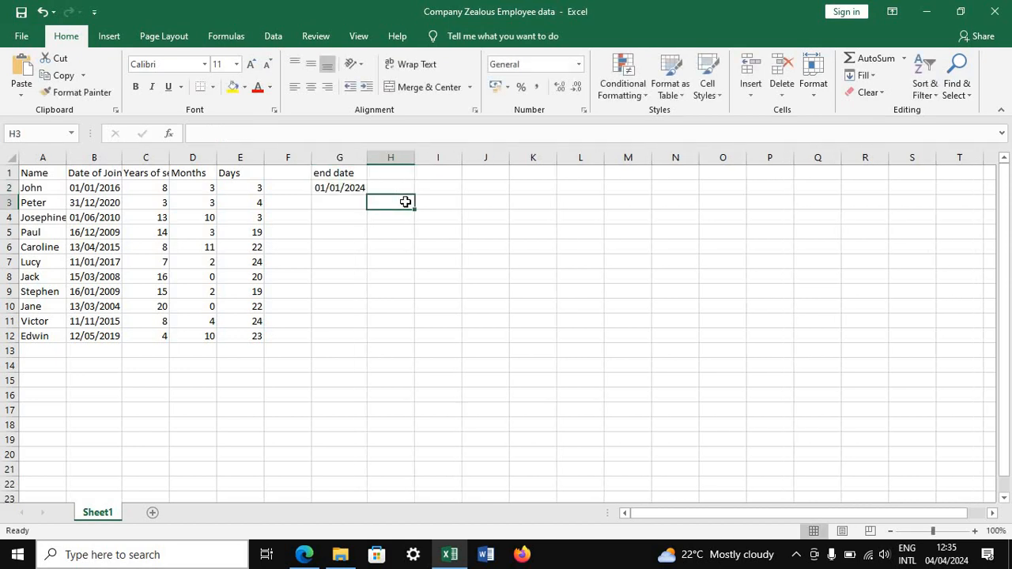
Try filling the end date from G2 down through G12 and undo the fill.
left_click(340, 189)
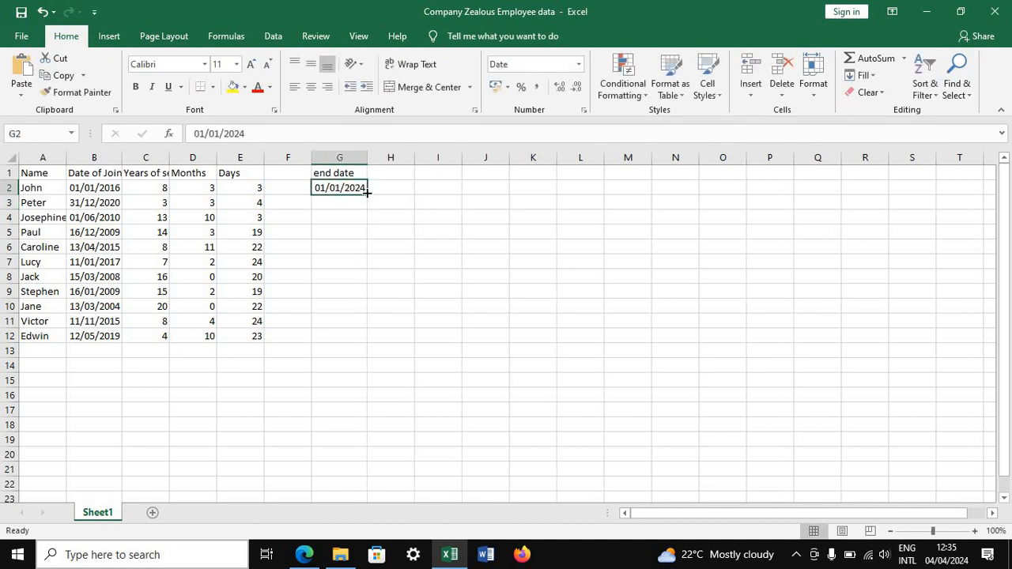
left_click_drag(366, 192, 361, 337)
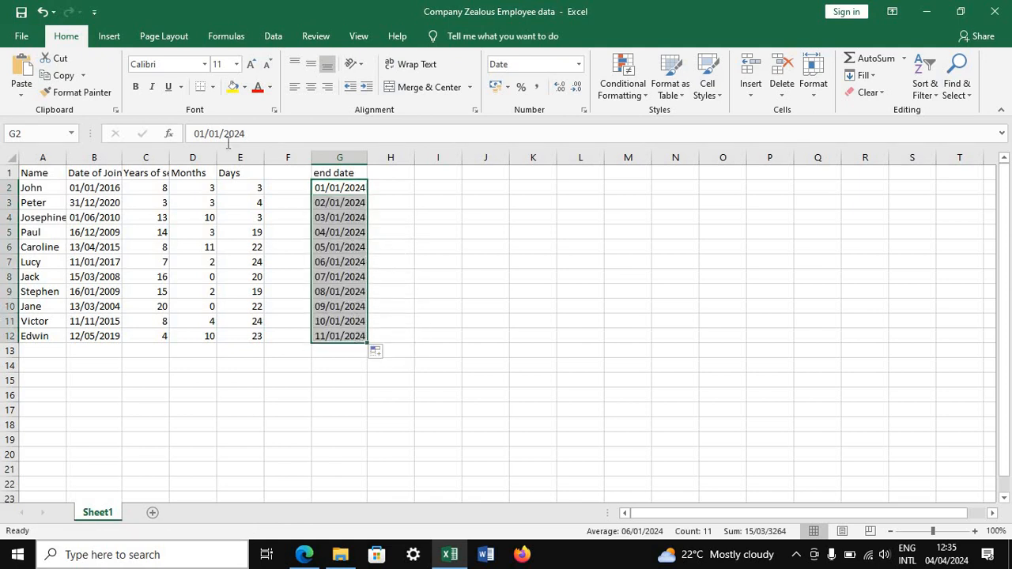
left_click(42, 12)
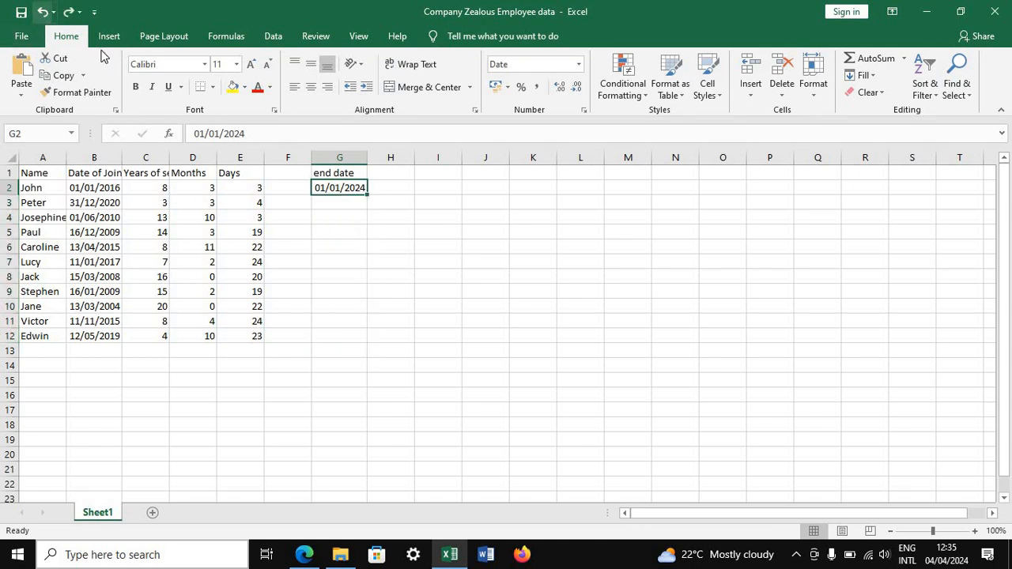
Copy the end date in G2 and paste it into G3 through G12 for the other employees.
key("ctrl+c")
left_click(339, 200)
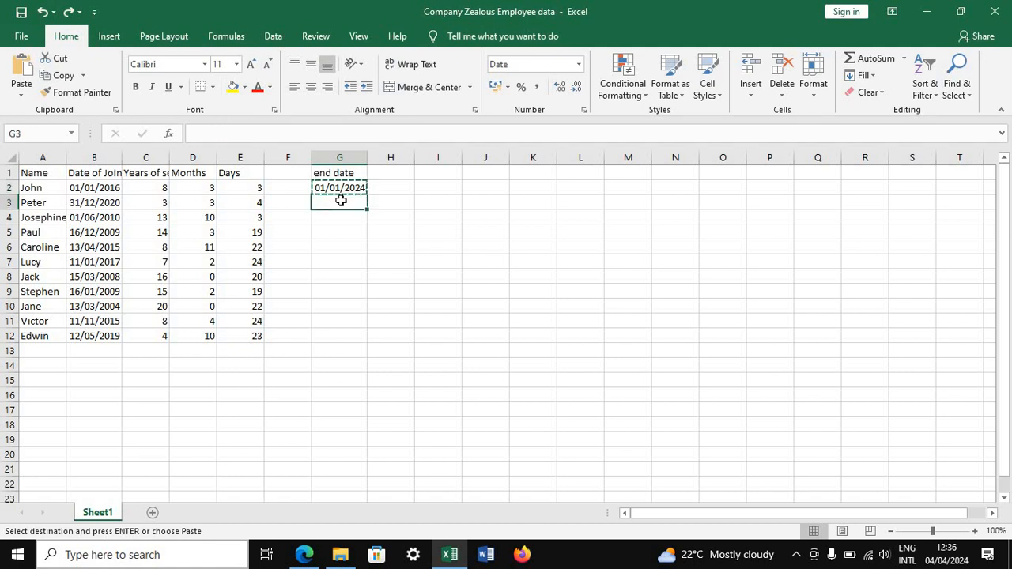
mouse_move(340, 321)
left_mouse_down()
mouse_move(339, 346)
mouse_move(338, 325)
mouse_move(340, 334)
left_mouse_up()
key("ctrl+v")
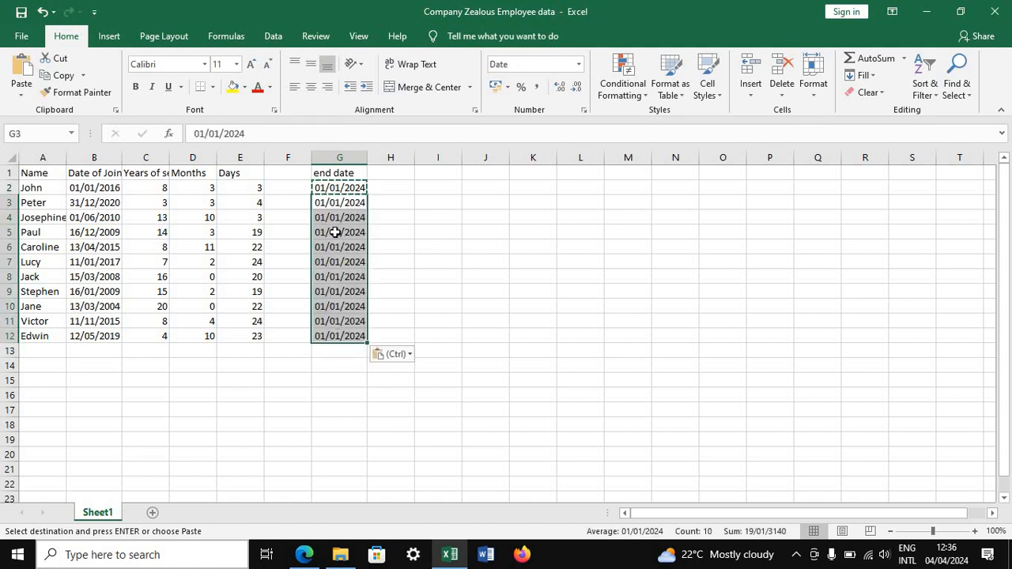
Format the whole end date column G as Short Date.
left_click(341, 156)
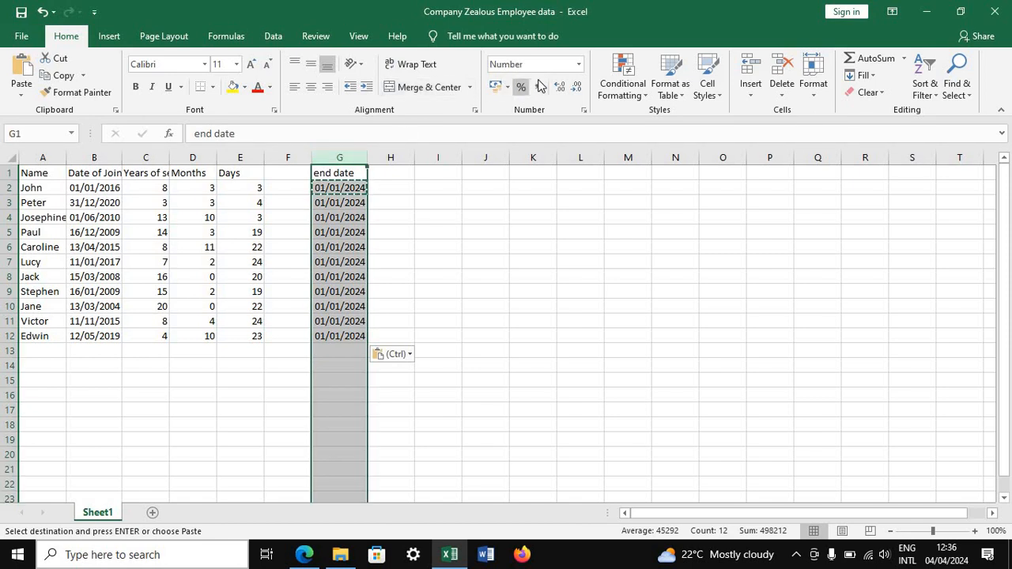
left_click(576, 65)
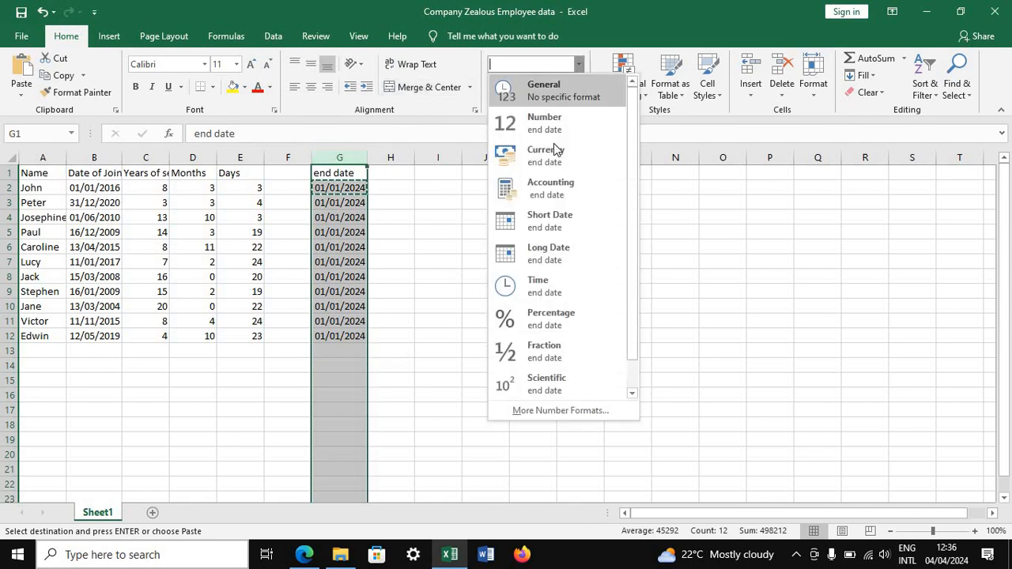
left_click(549, 223)
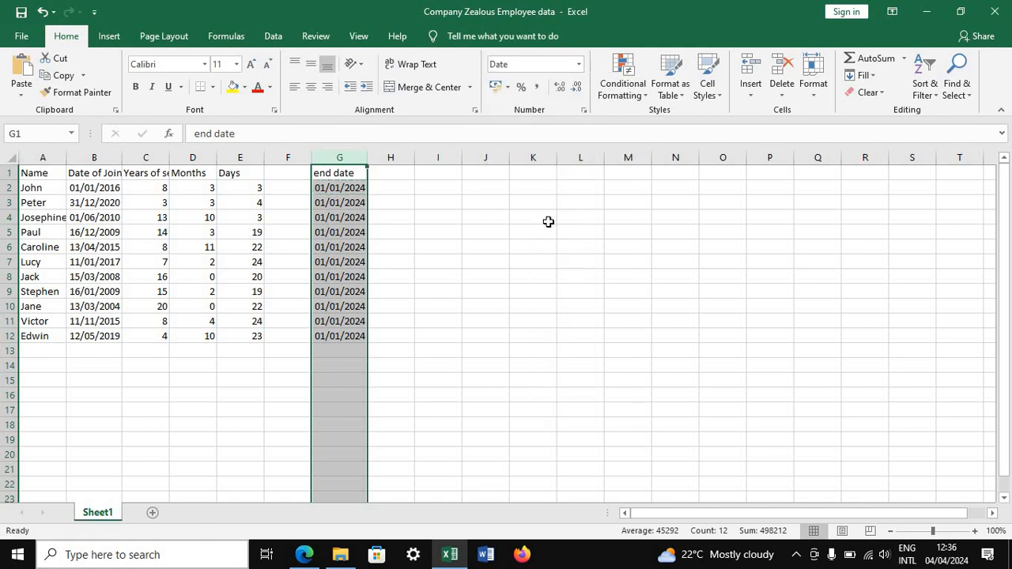
left_click(449, 223)
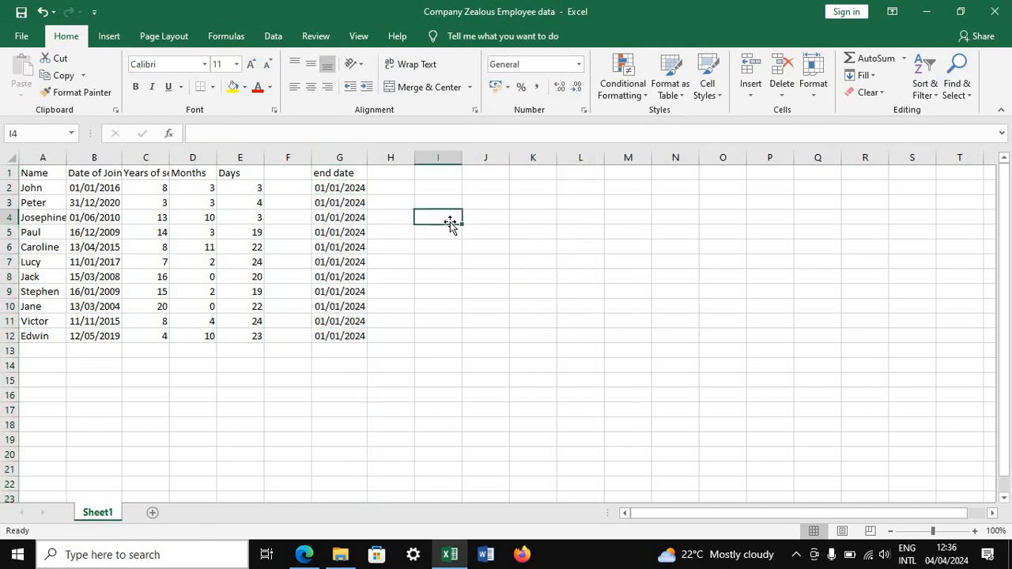
Add the headings "Years", "months" and "days" in H1, I1 and J1 beside the end date column.
left_click(379, 175)
type("Ye")
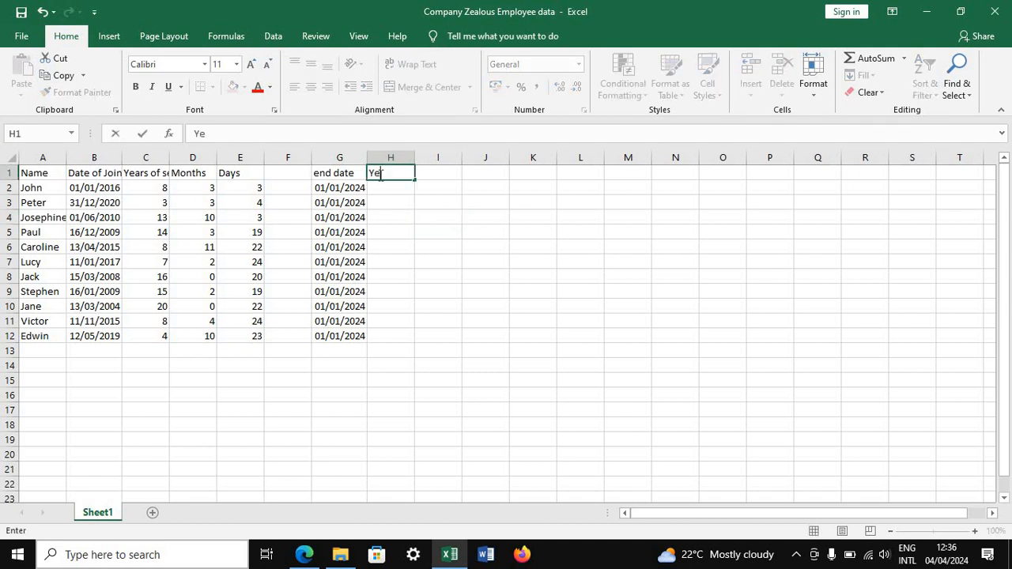
type("ars")
left_click(431, 179)
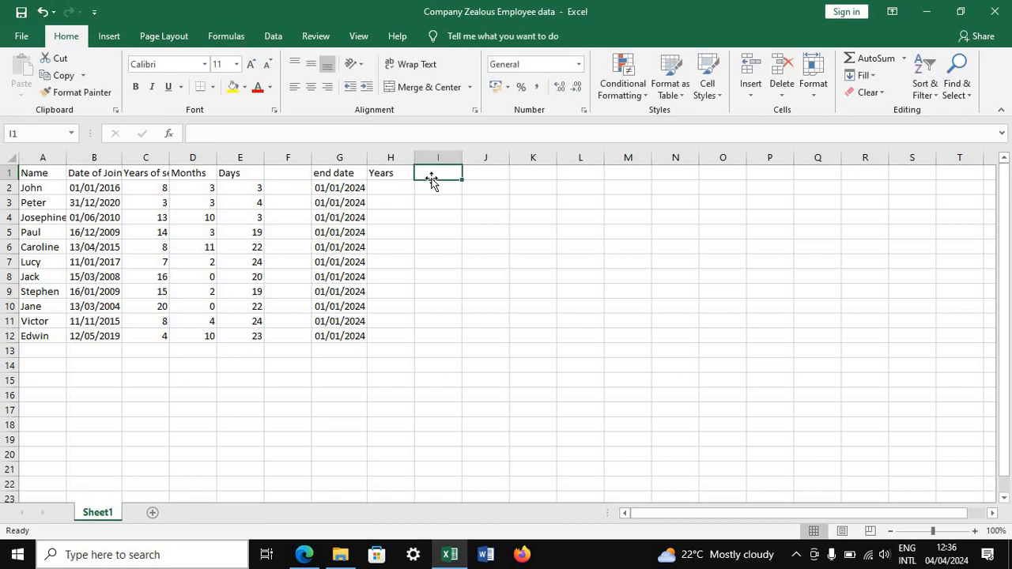
type("mon")
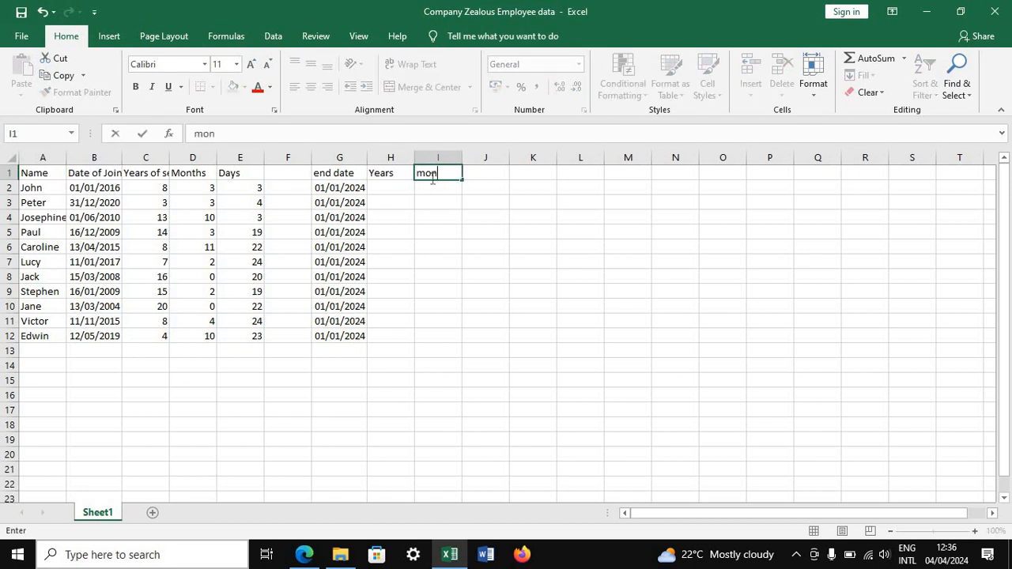
type("ths")
left_click(478, 175)
type("date")
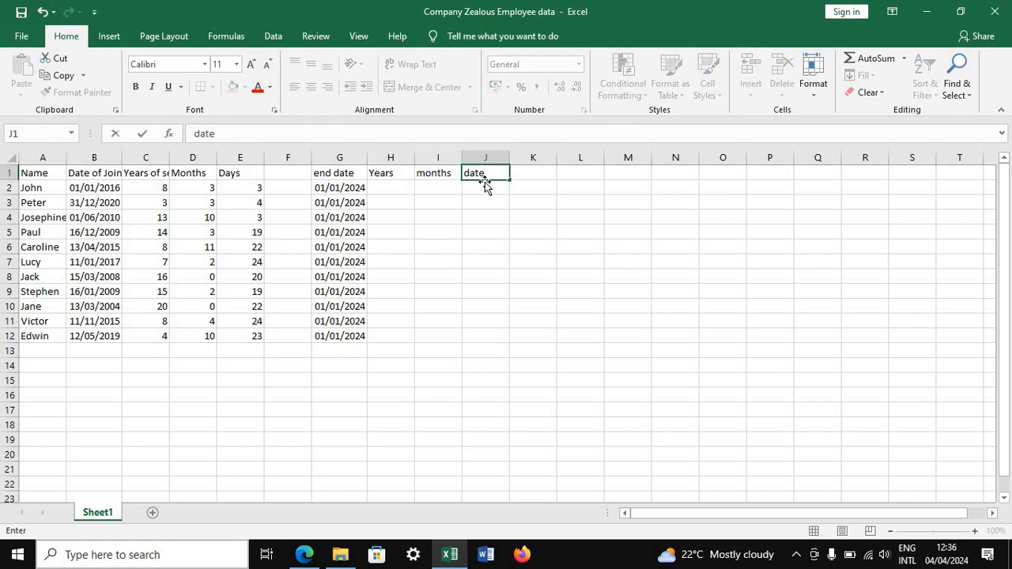
key("BackSpace")
key("BackSpace")
type("ys")
Enter =datedif(B2,G2,"Y") in H2 to calculate the first employee's full years of service up to the end date.
left_click(386, 188)
type("=")
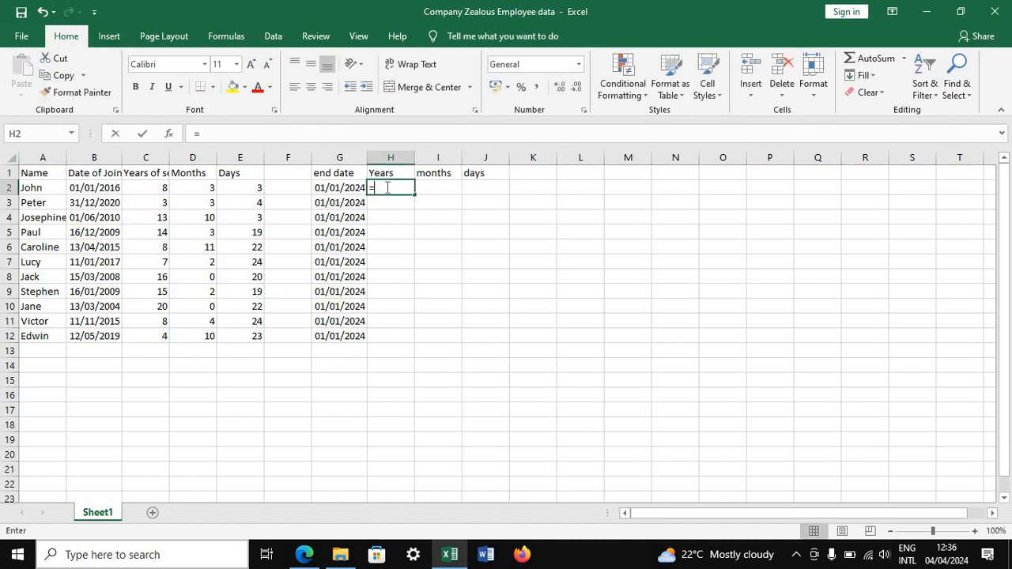
type("dated")
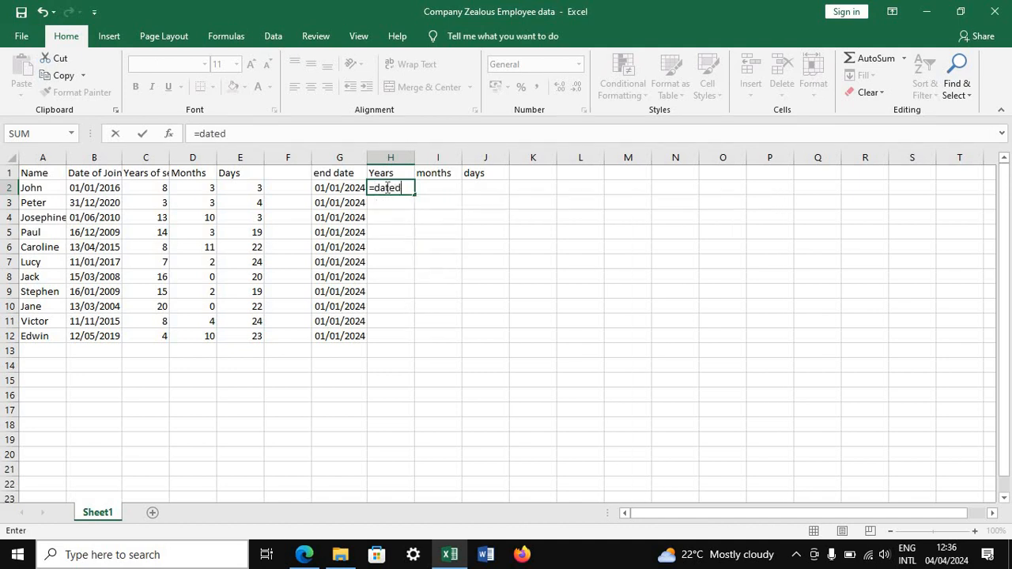
type("if(")
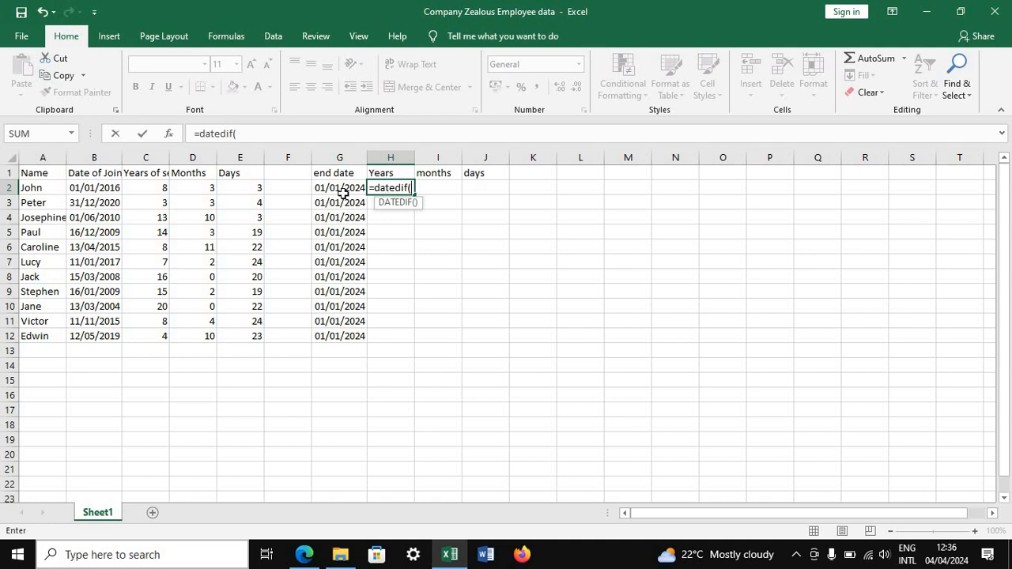
left_click(103, 188)
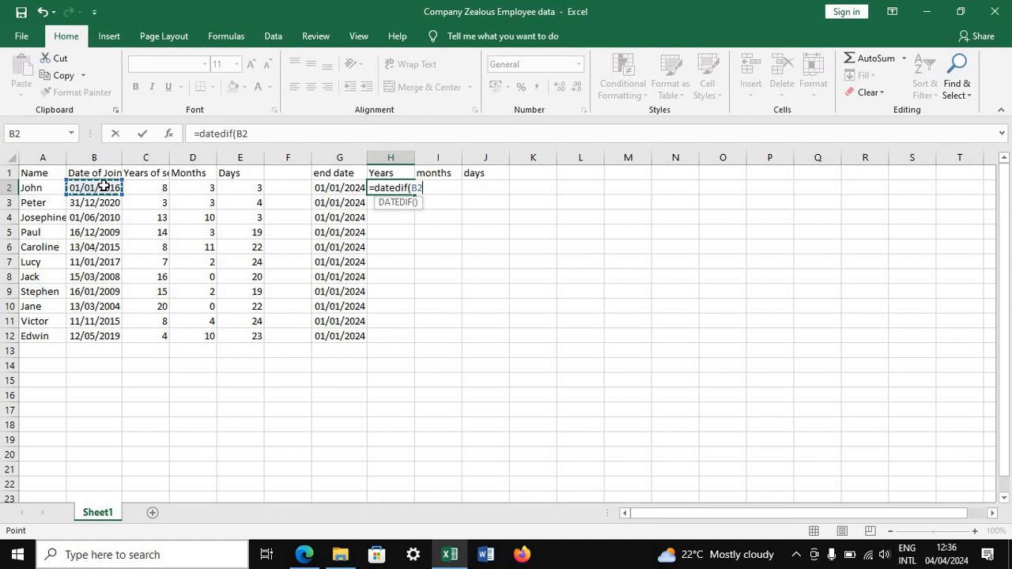
type(",")
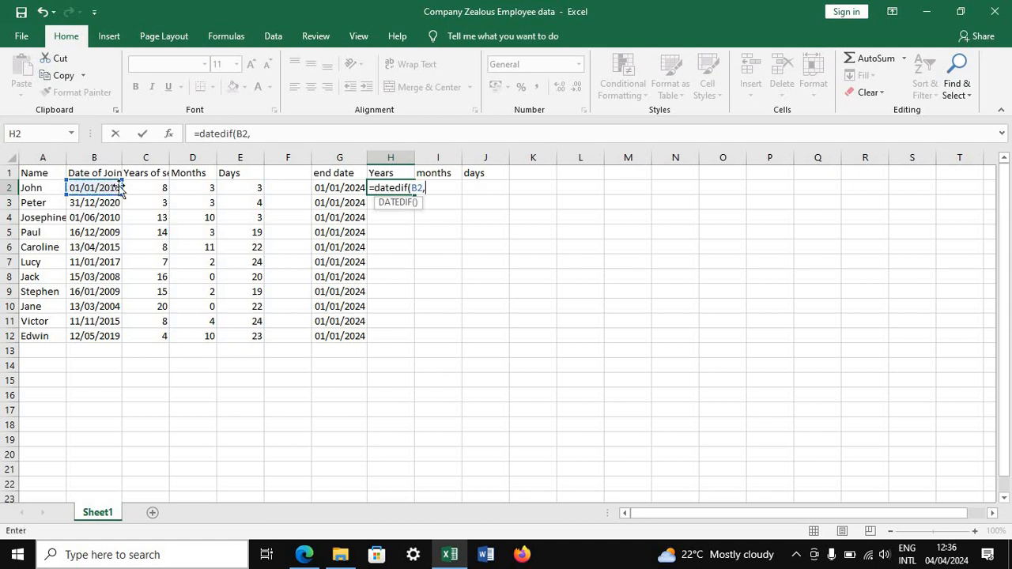
left_click(328, 188)
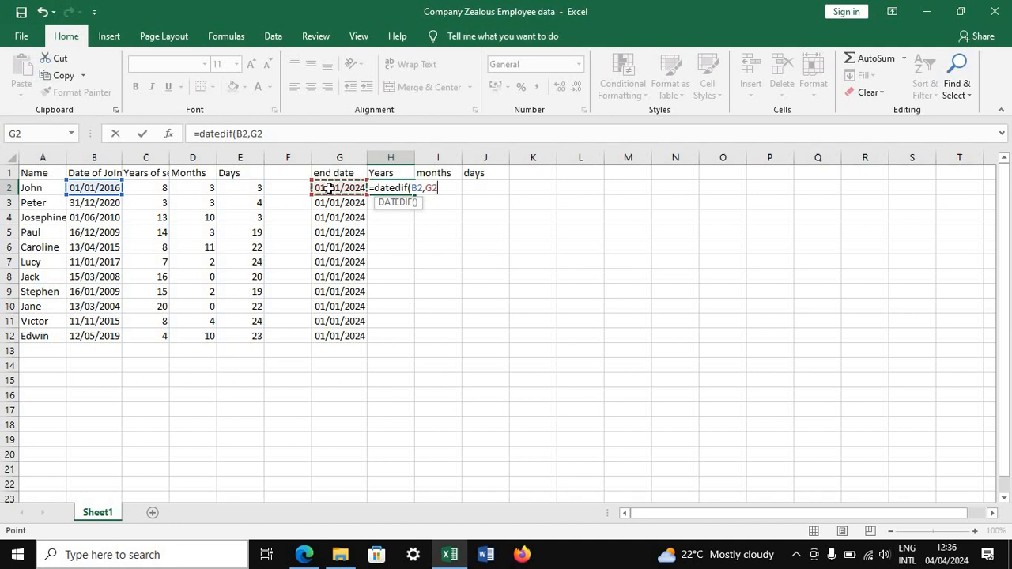
type(",")
type("\"\"")
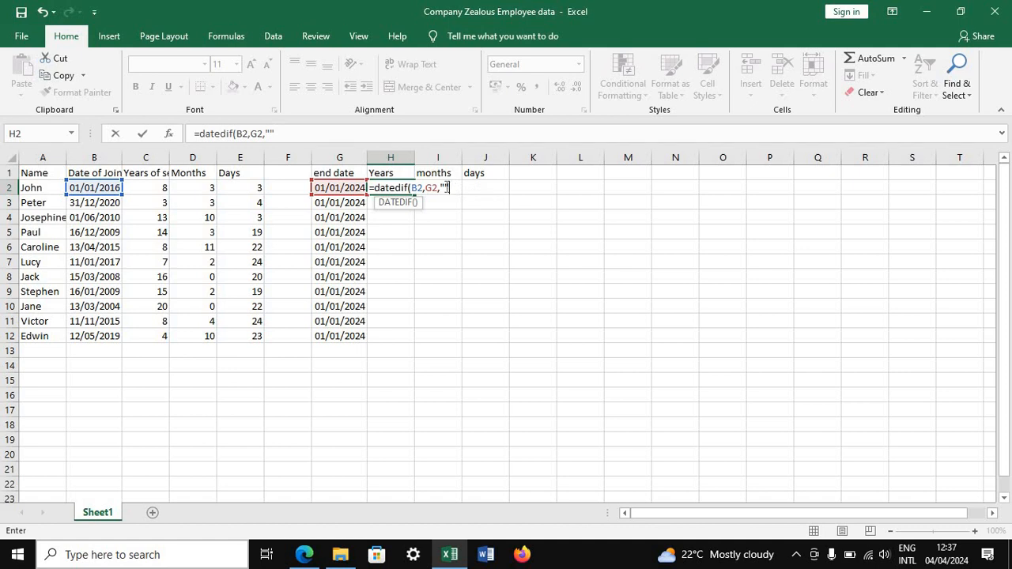
left_click(444, 187)
type("Y\")")
key("Return")
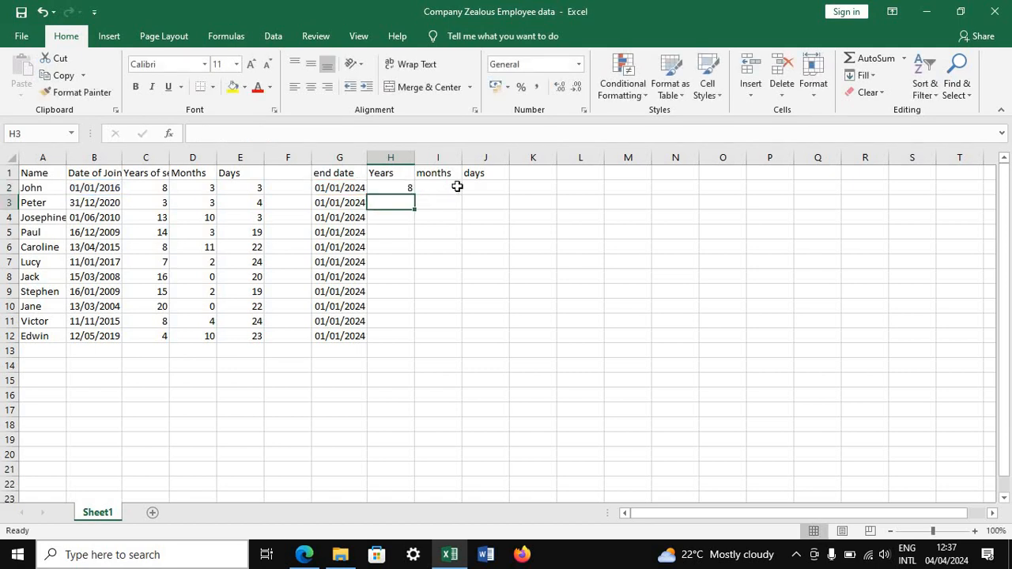